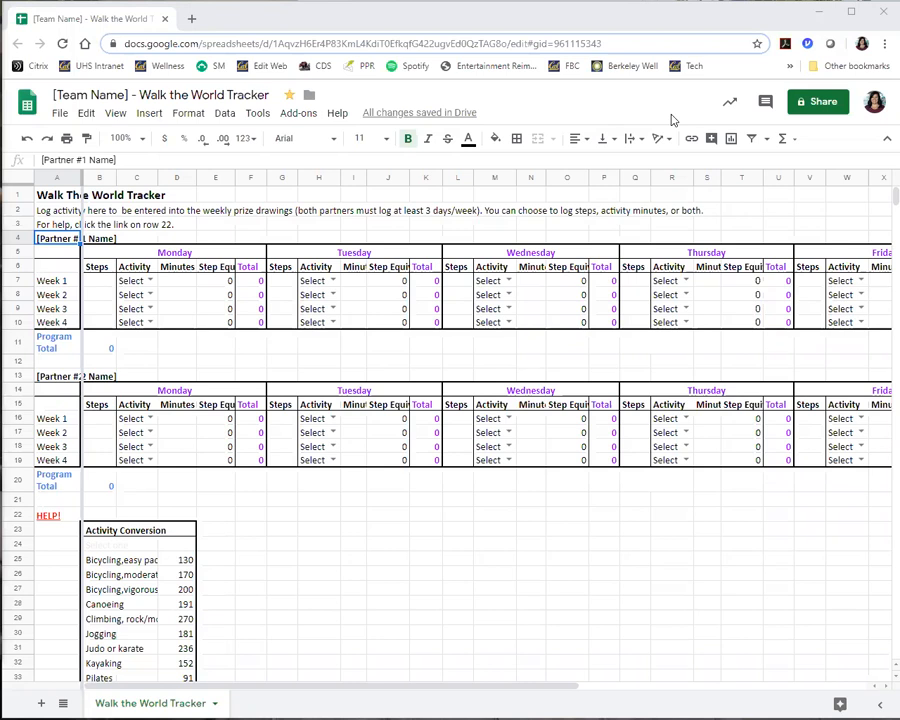
# Open the tracker's HELP! link, look through the Walk the World Tracker FAQ document, and close it.
pyautogui.click(45, 519)
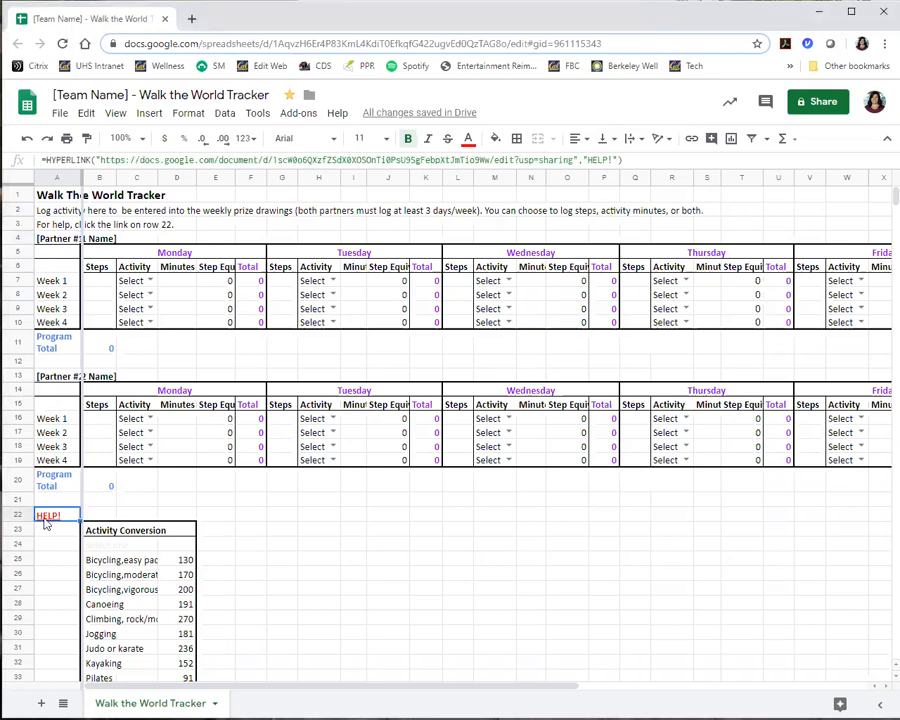
pyautogui.click(100, 497)
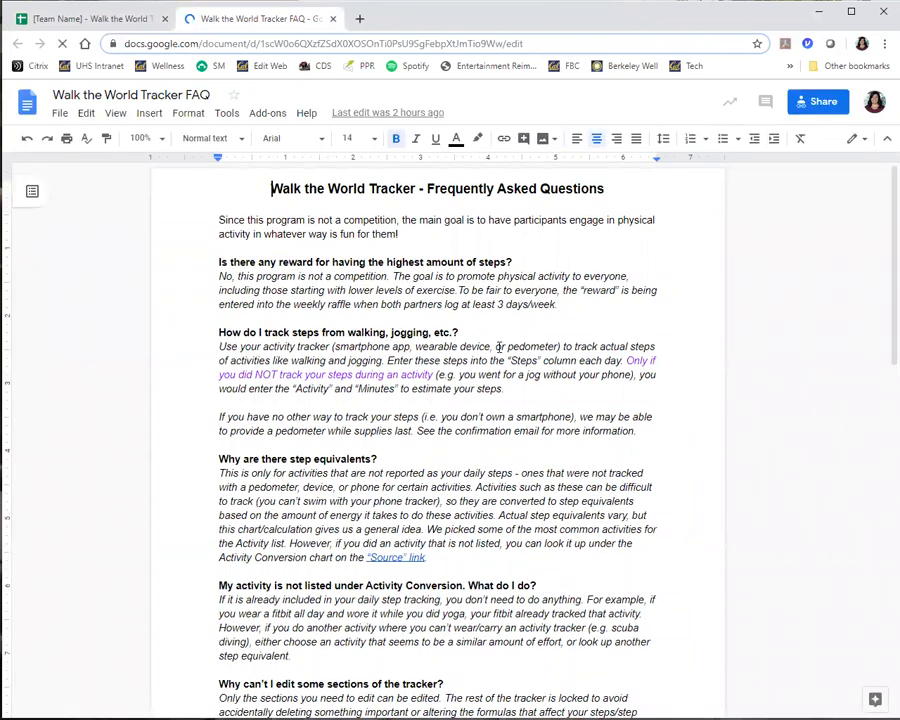
pyautogui.scroll(-5, 327, 257)
pyautogui.scroll(-2, 348, 390)
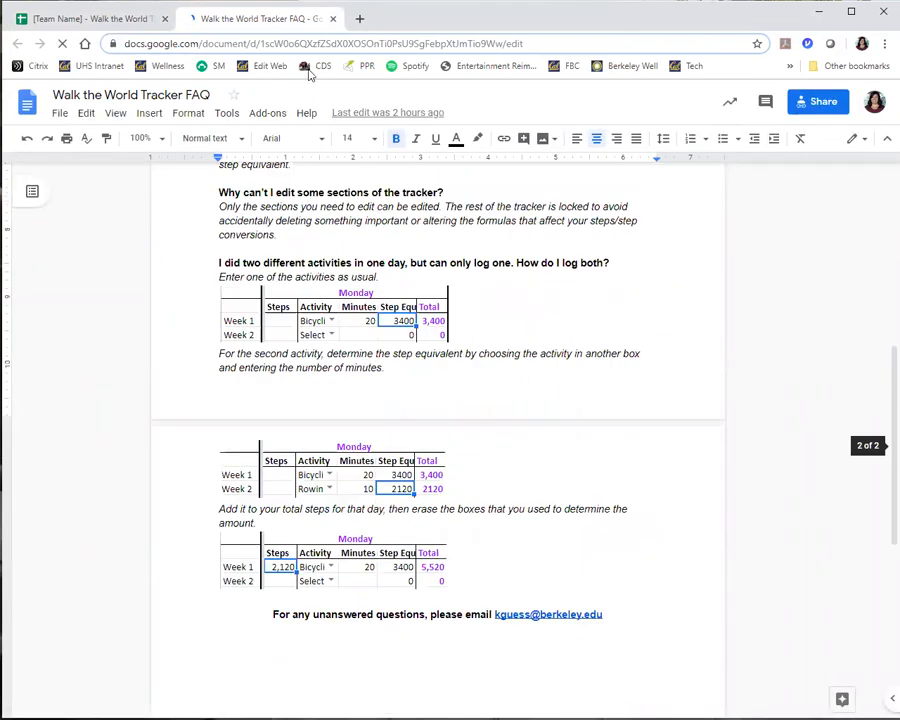
pyautogui.click(334, 19)
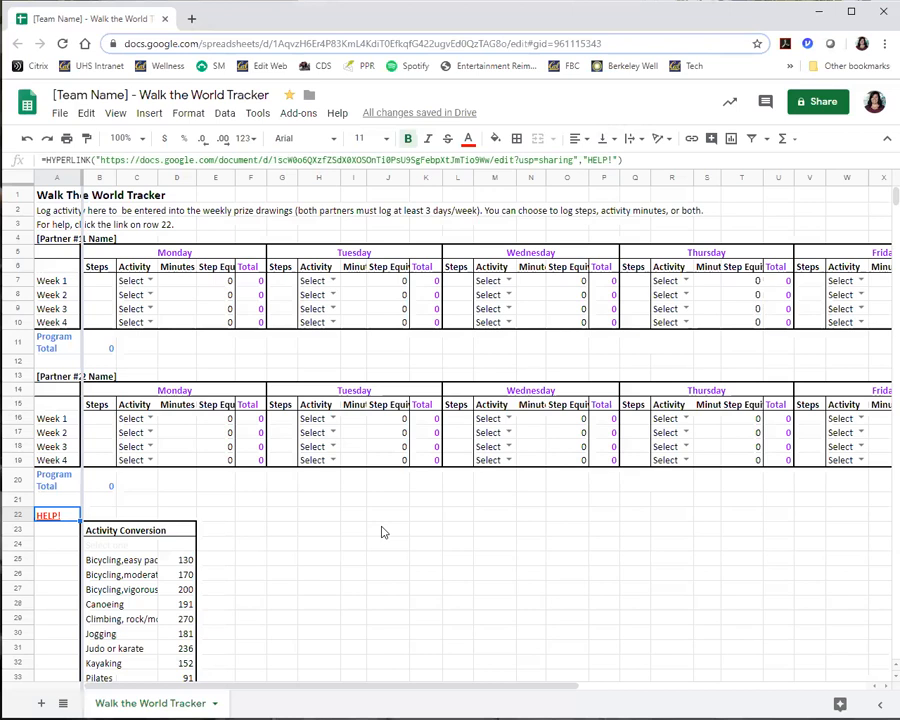
# Examine the two partner name cells, the Activity Conversion chart and the Source link beneath it.
pyautogui.scroll(-1, 327, 334)
pyautogui.scroll(1, 190, 290)
pyautogui.click(50, 239)
pyautogui.click(49, 380)
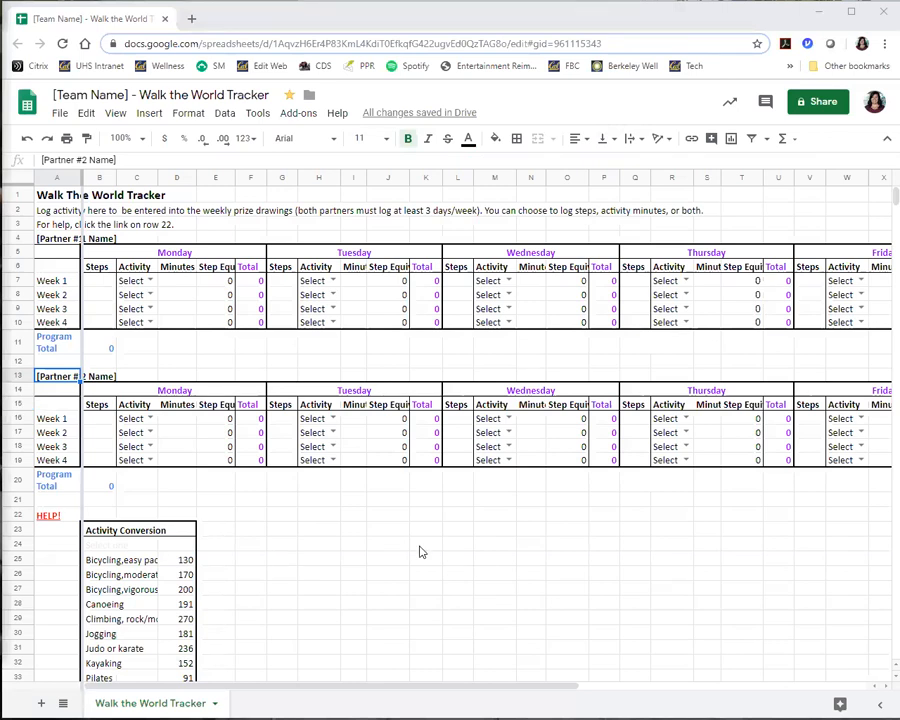
pyautogui.scroll(-5, 227, 476)
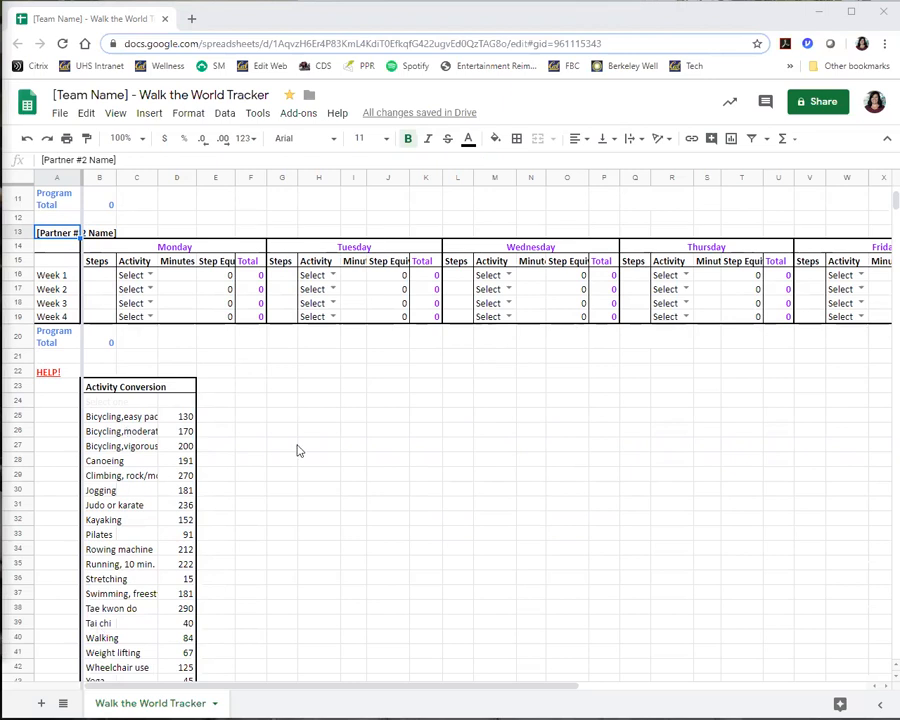
pyautogui.scroll(-1, 297, 451)
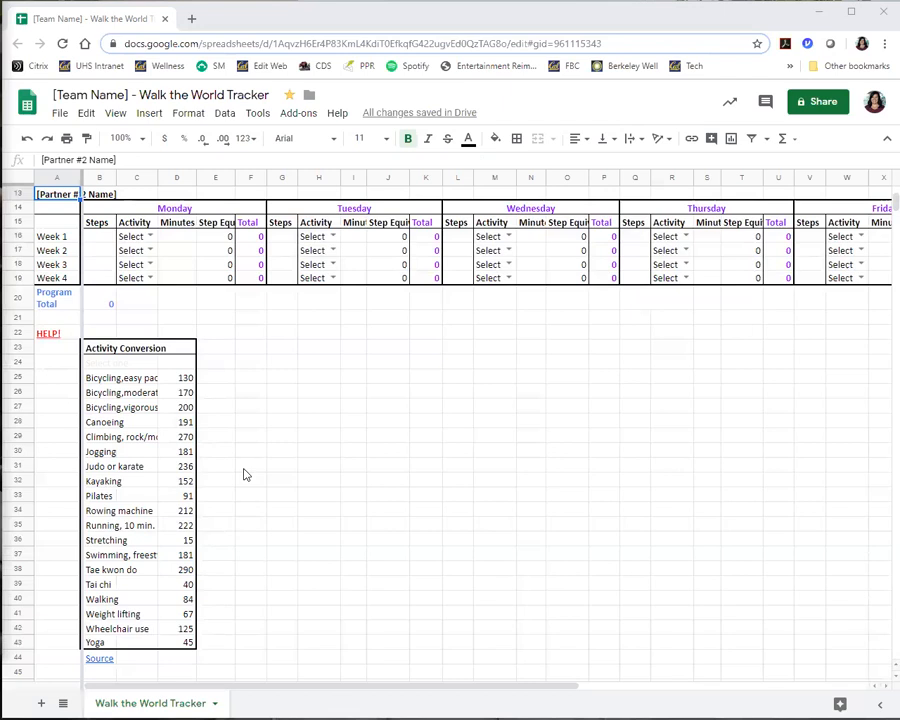
pyautogui.moveTo(105, 660)
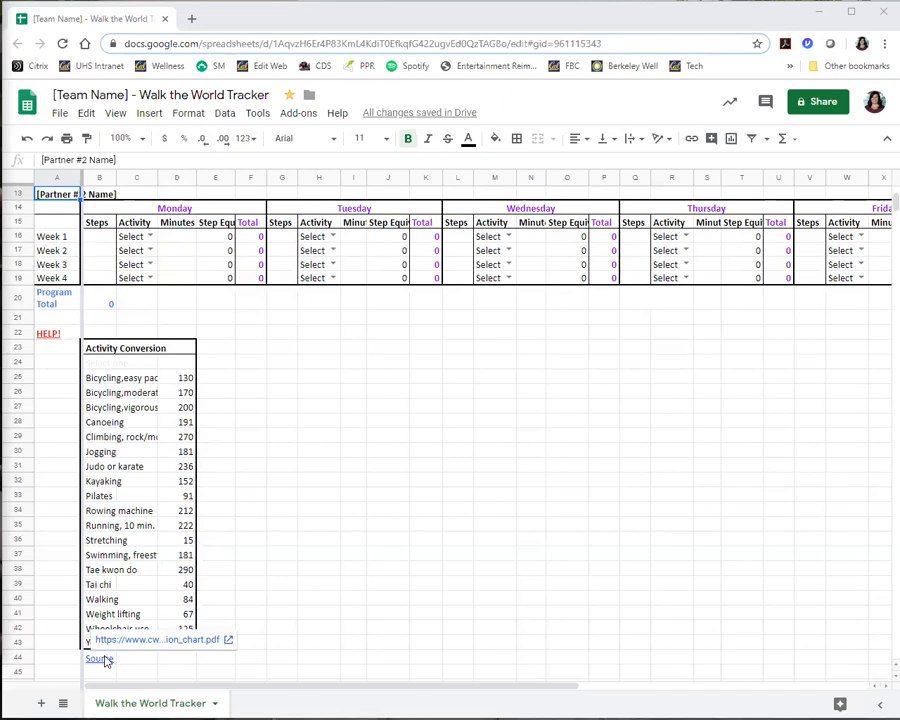
pyautogui.scroll(4, 354, 640)
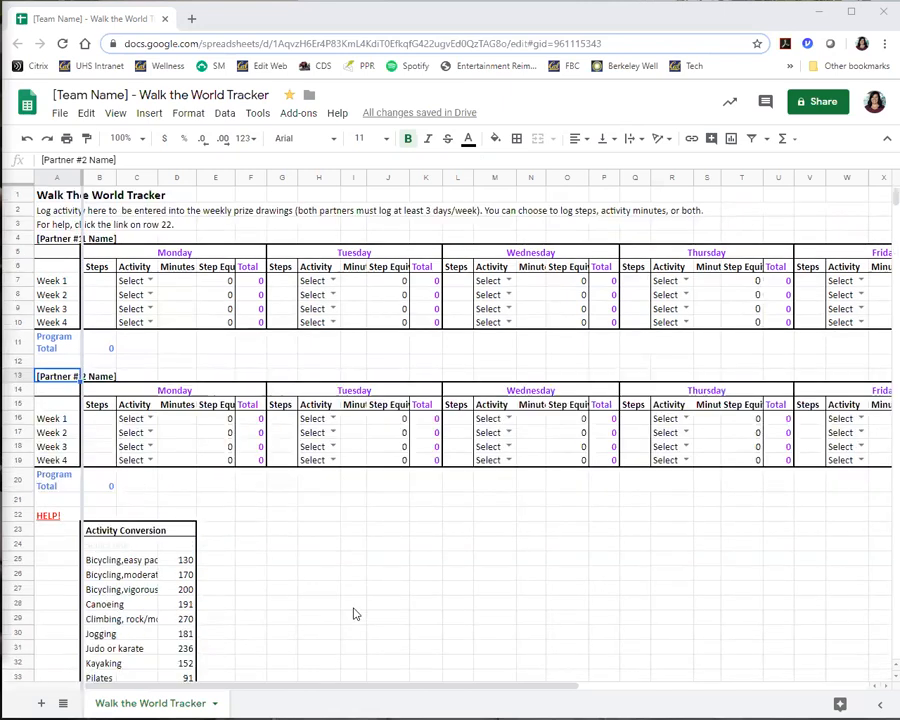
# Replace the [Partner #1 Name] placeholder in cell A4 with the first partner's full name.
pyautogui.click(53, 242)
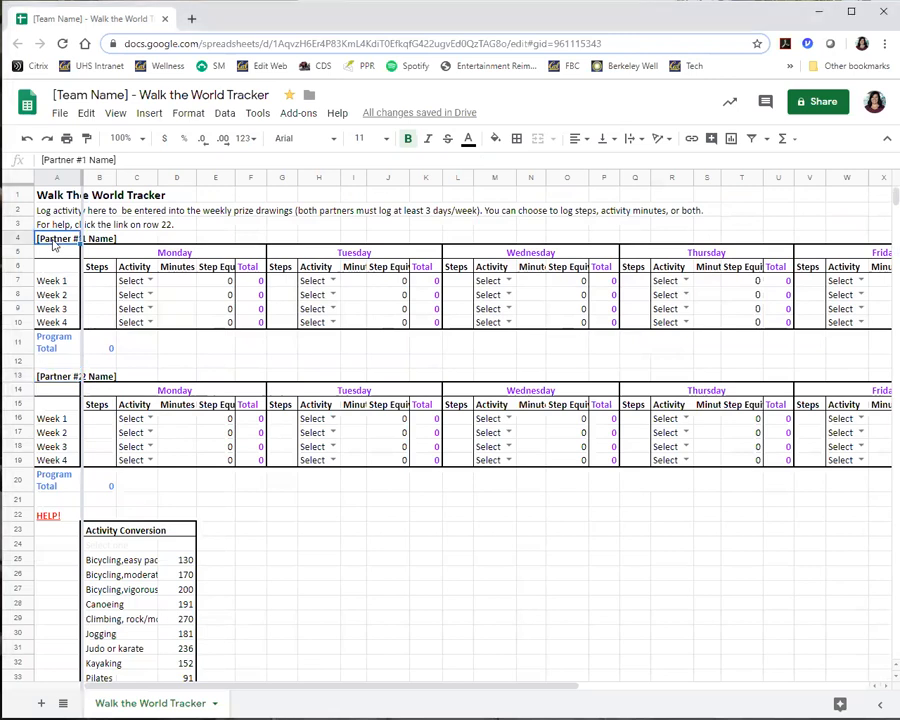
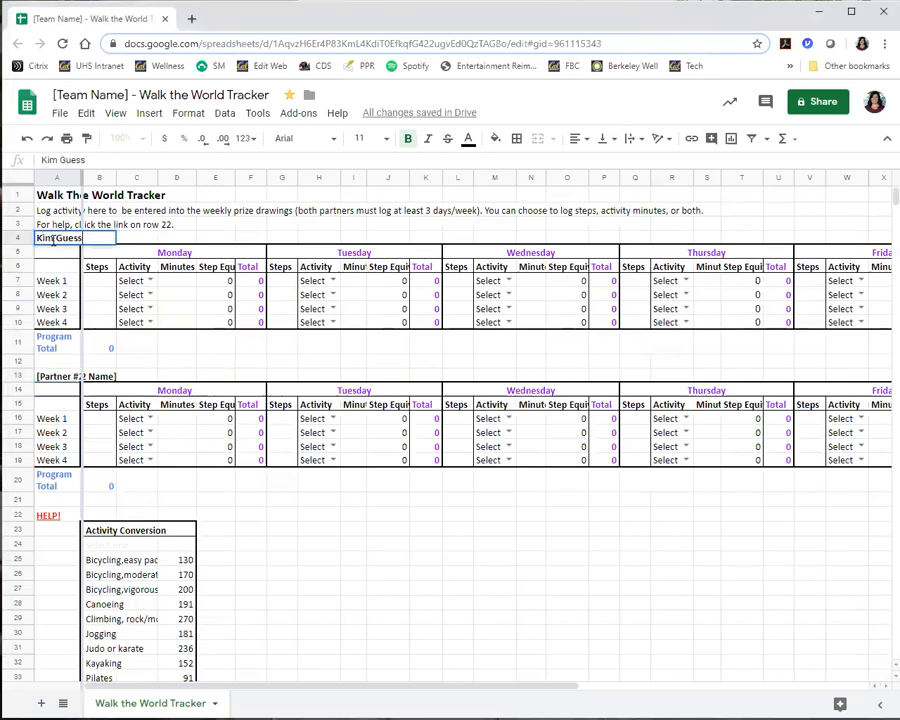
pyautogui.press('Tab')
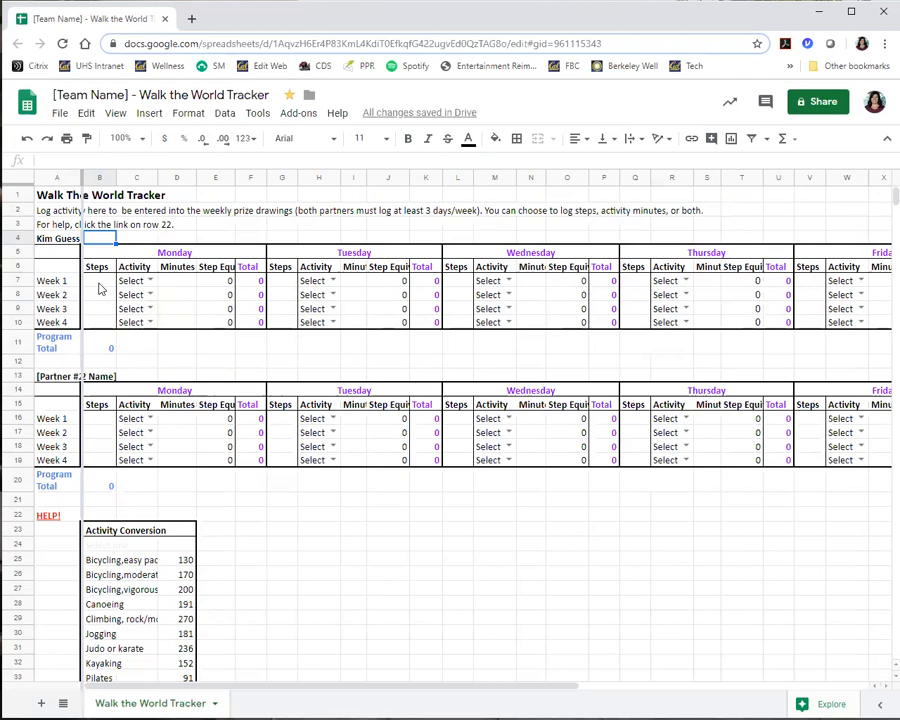
# Log 8000 steps for the first partner's Week 1 Monday and check the Weekly Total column.
pyautogui.click(99, 283)
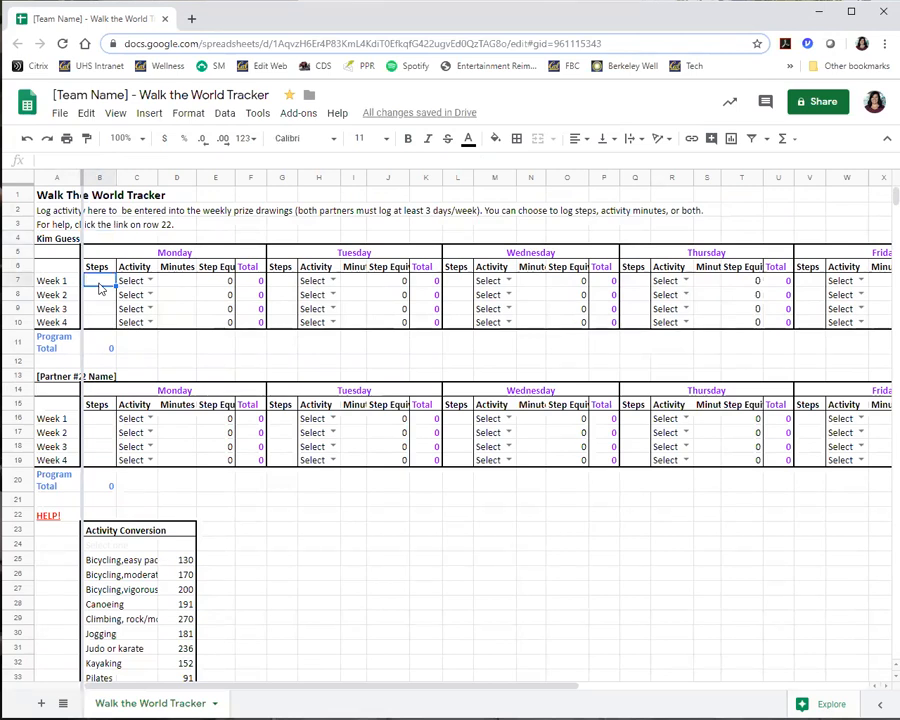
pyautogui.write('8000')
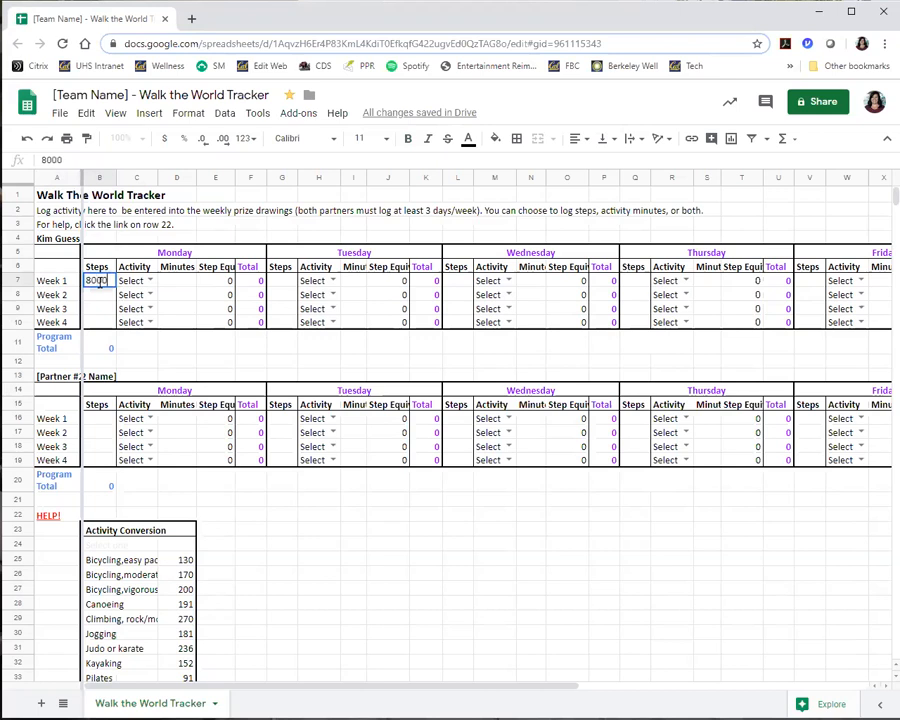
pyautogui.press('Tab')
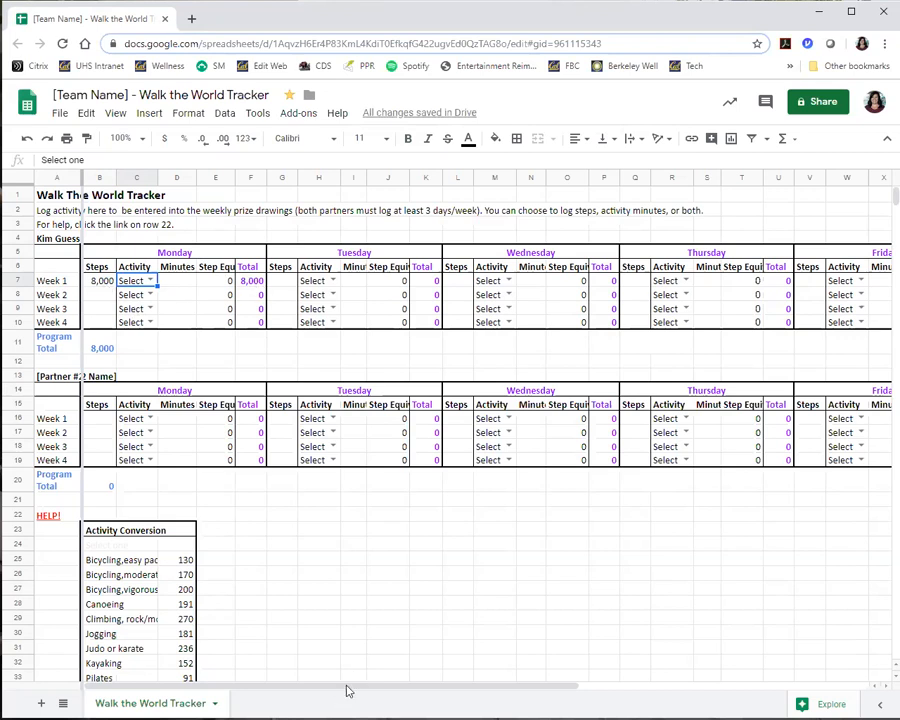
pyautogui.click(631, 689)
pyautogui.hscroll(5, 866, 667)
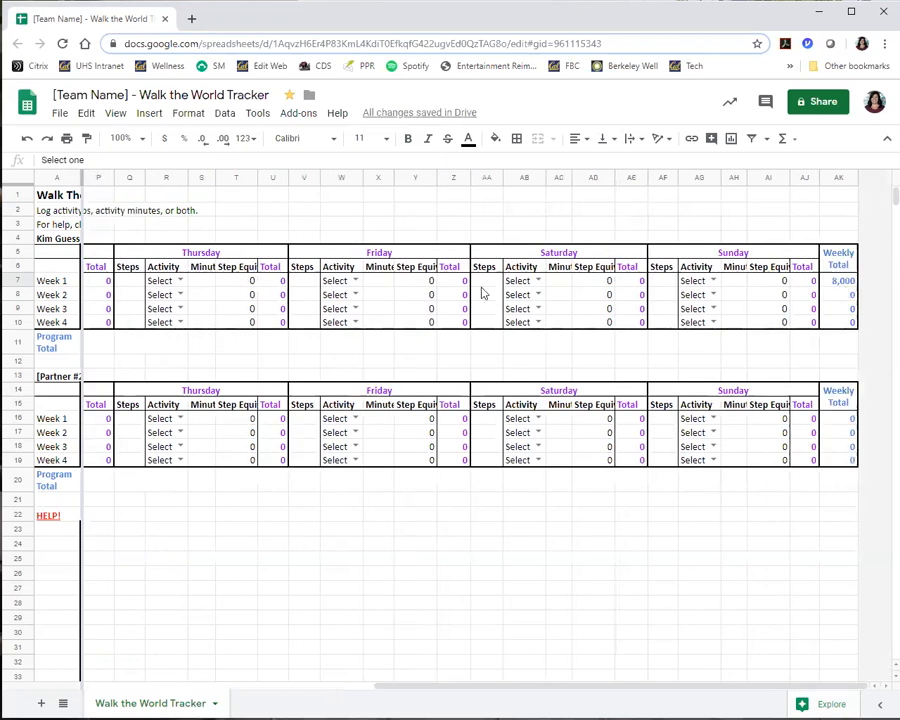
pyautogui.click(340, 688)
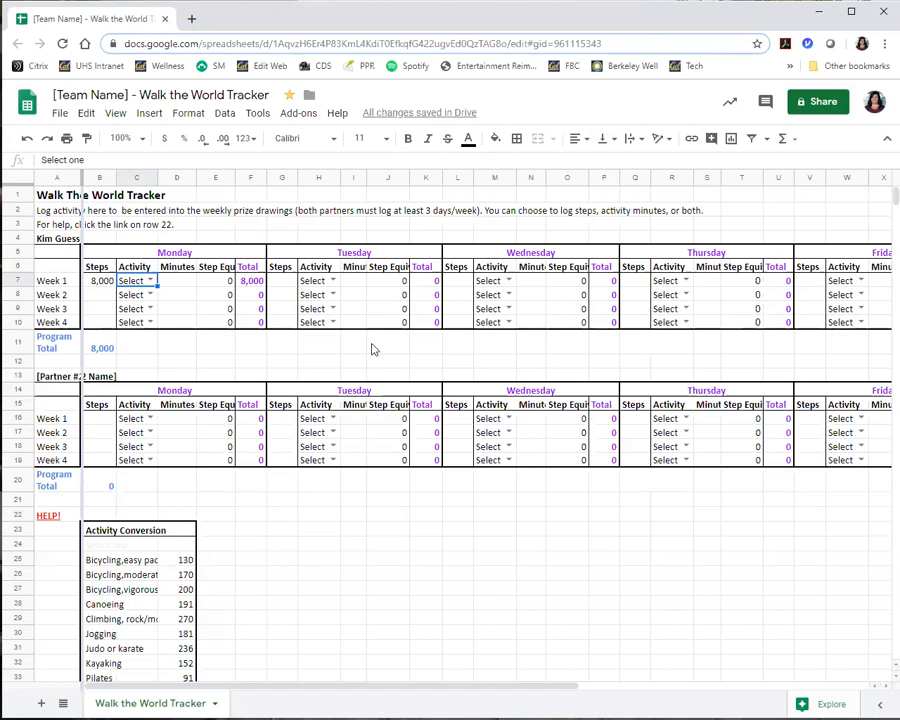
# Log 30 minutes of "Swimming, freestyle" for the first partner's Week 1 Tuesday and review the Activity Conversion chart.
pyautogui.click(333, 283)
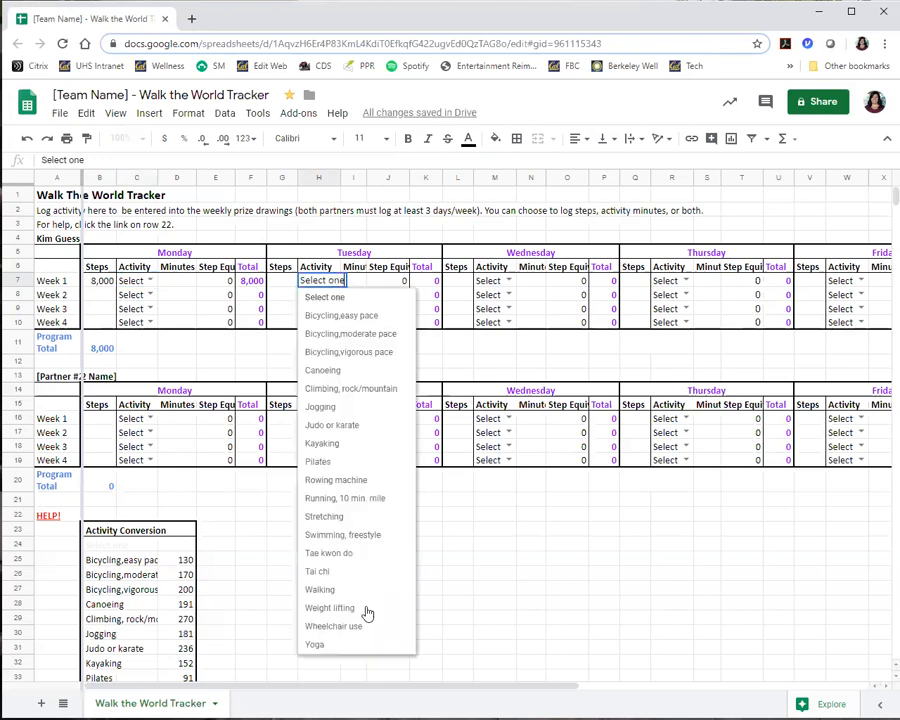
pyautogui.click(330, 534)
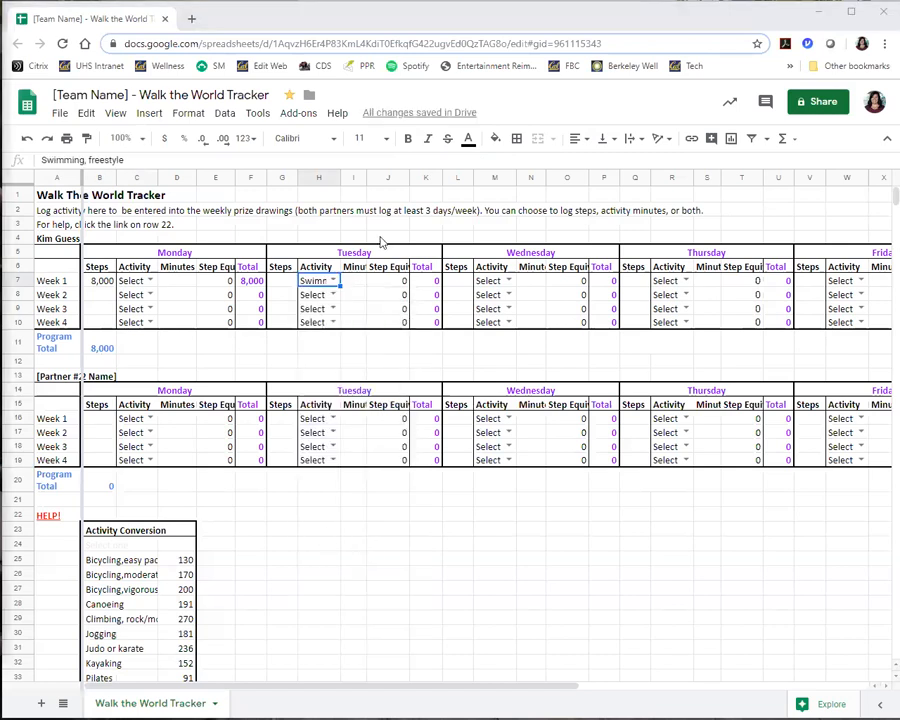
pyautogui.click(355, 284)
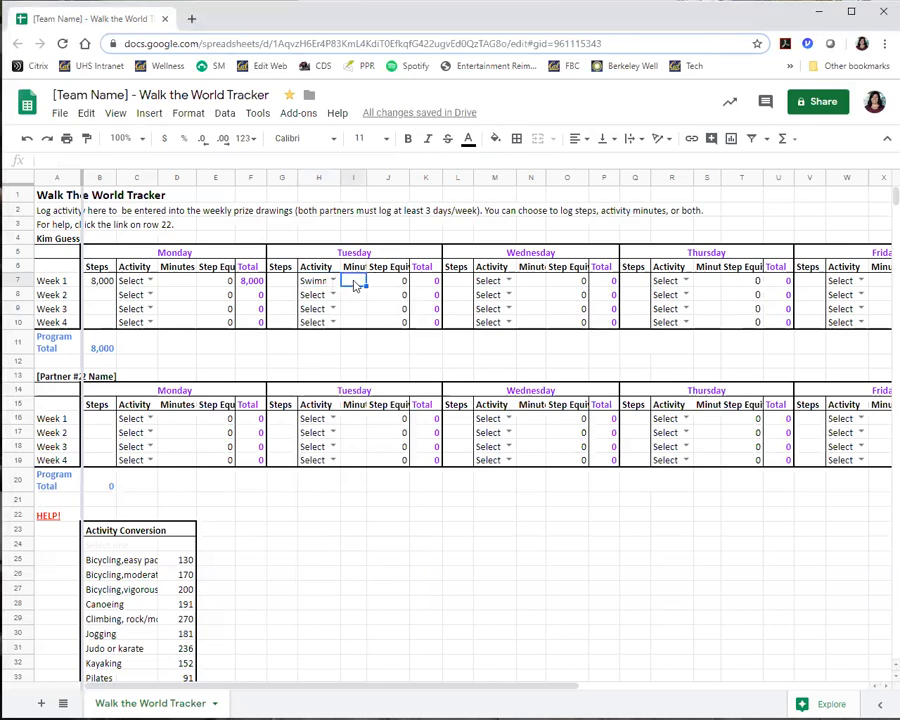
pyautogui.write('30')
pyautogui.press('Tab')
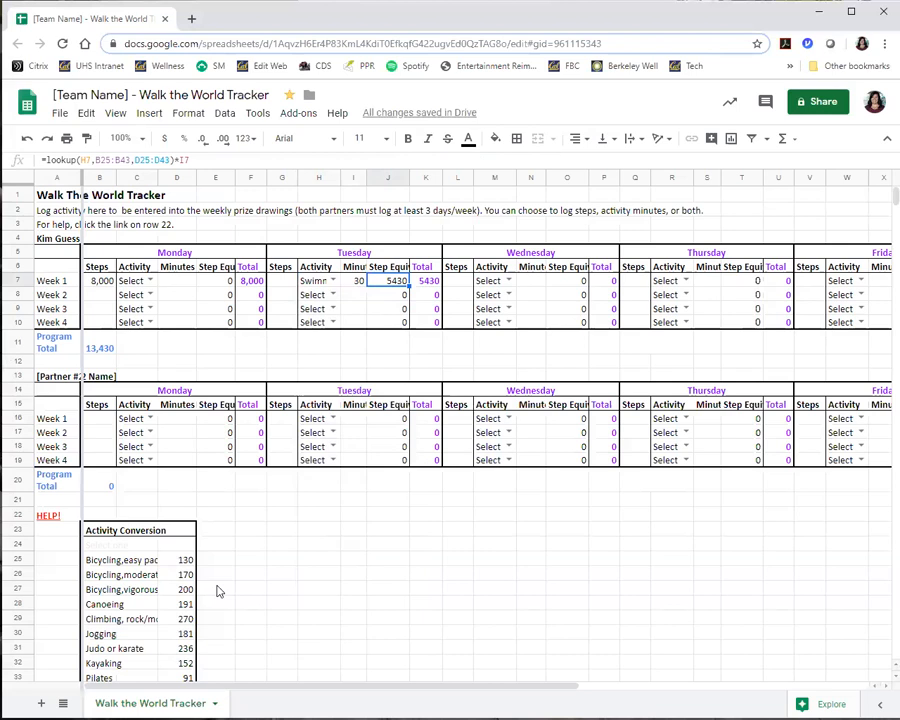
pyautogui.scroll(-5, 220, 591)
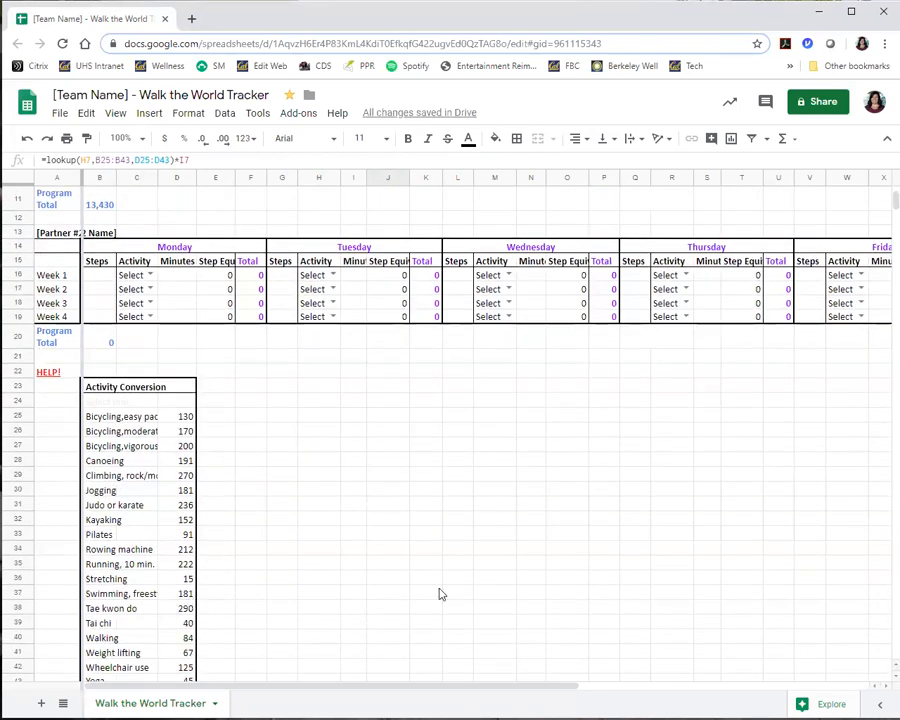
pyautogui.scroll(5, 440, 594)
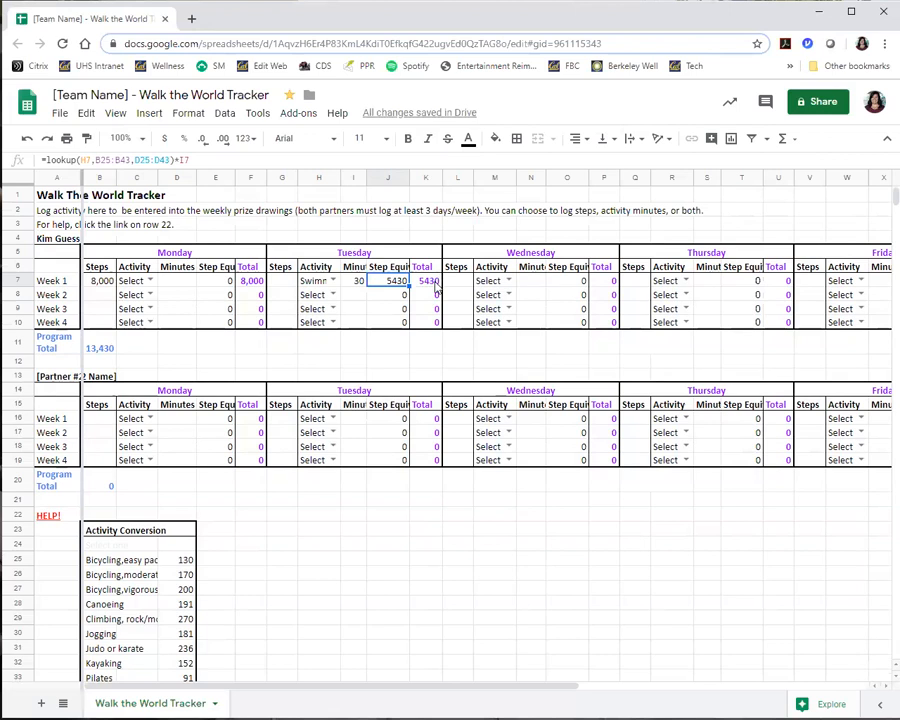
pyautogui.doubleClick(335, 281)
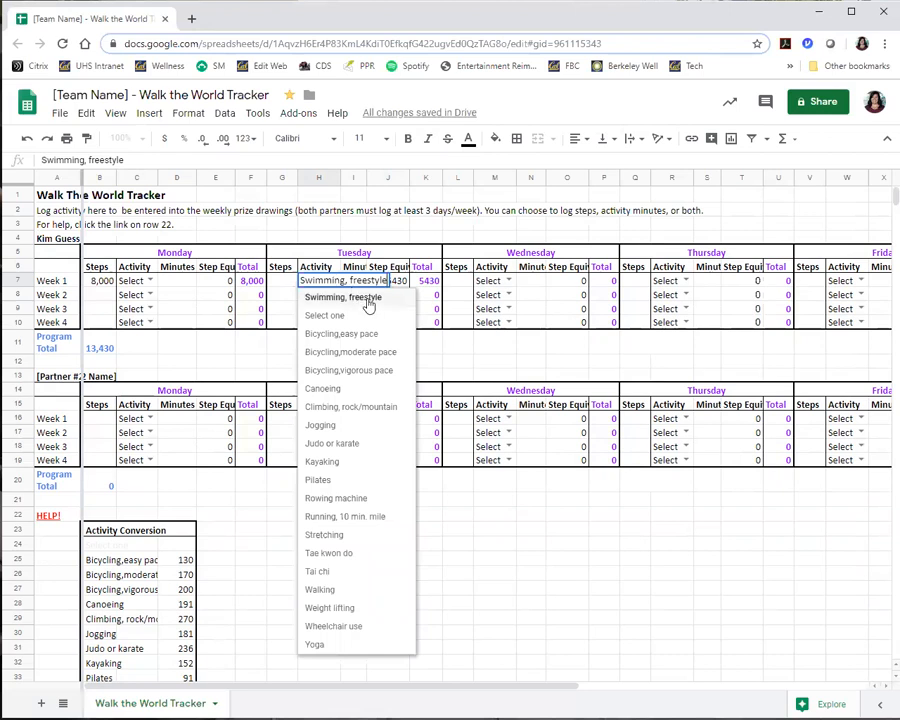
pyautogui.click(507, 536)
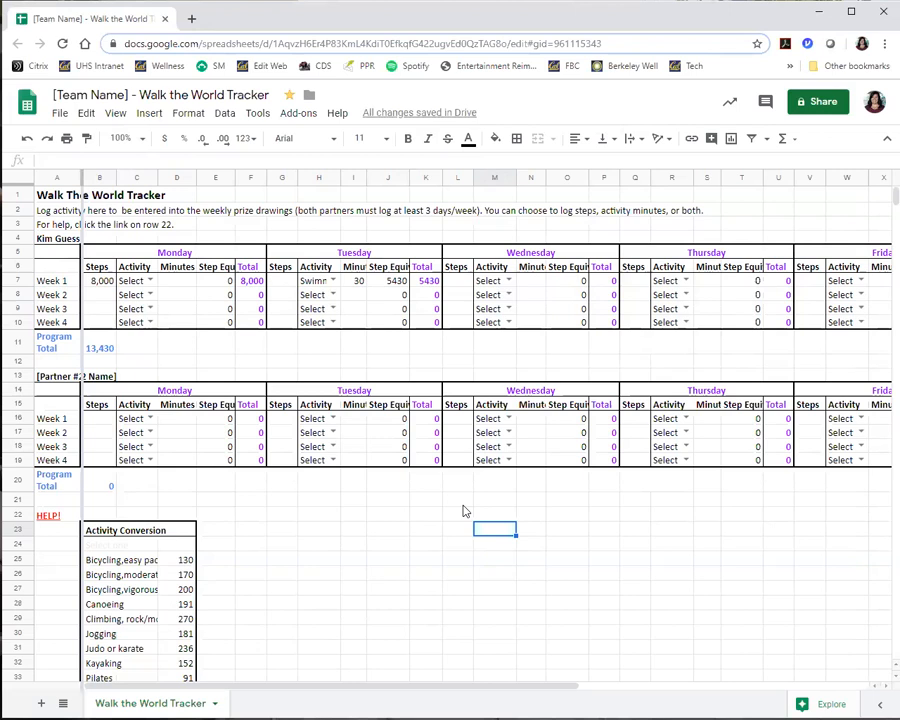
# Log 5000 steps plus 30 minutes of Weight lifting for the first partner's Week 1 Wednesday.
pyautogui.click(465, 286)
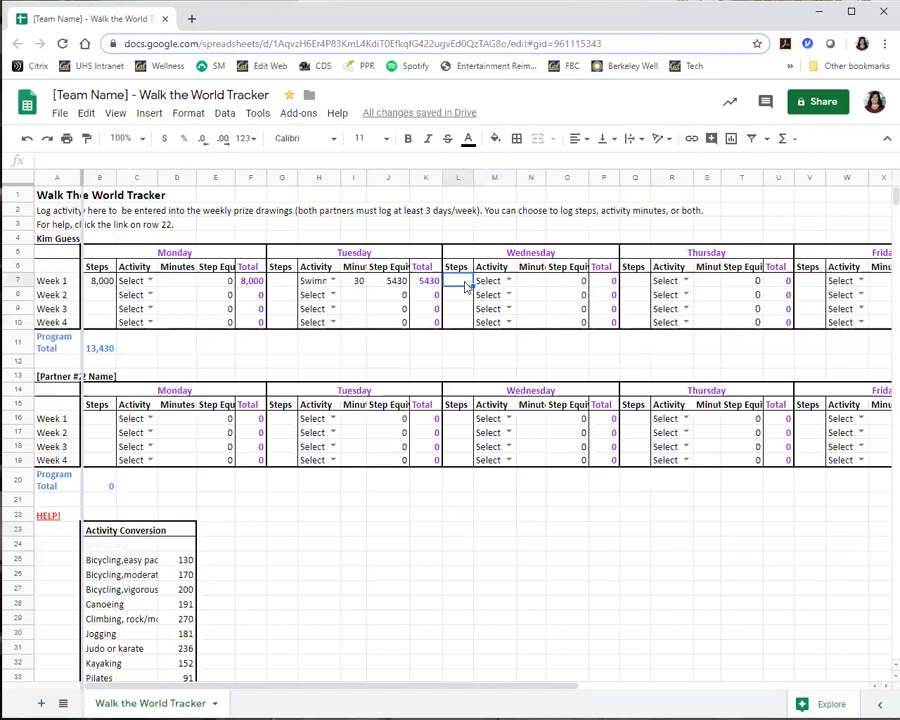
pyautogui.write('5000')
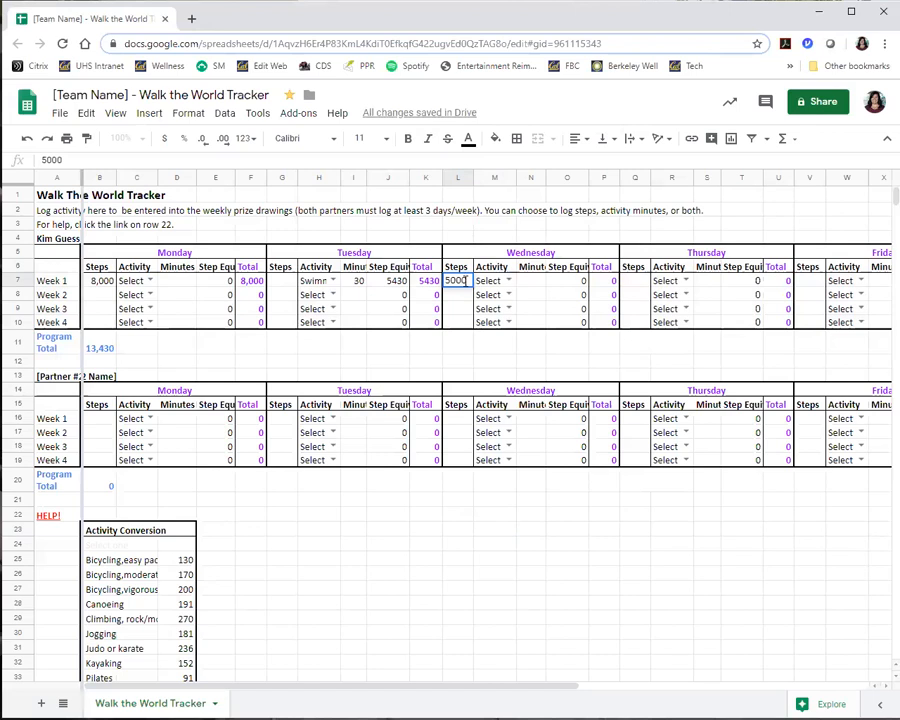
pyautogui.click(509, 281)
pyautogui.click(518, 608)
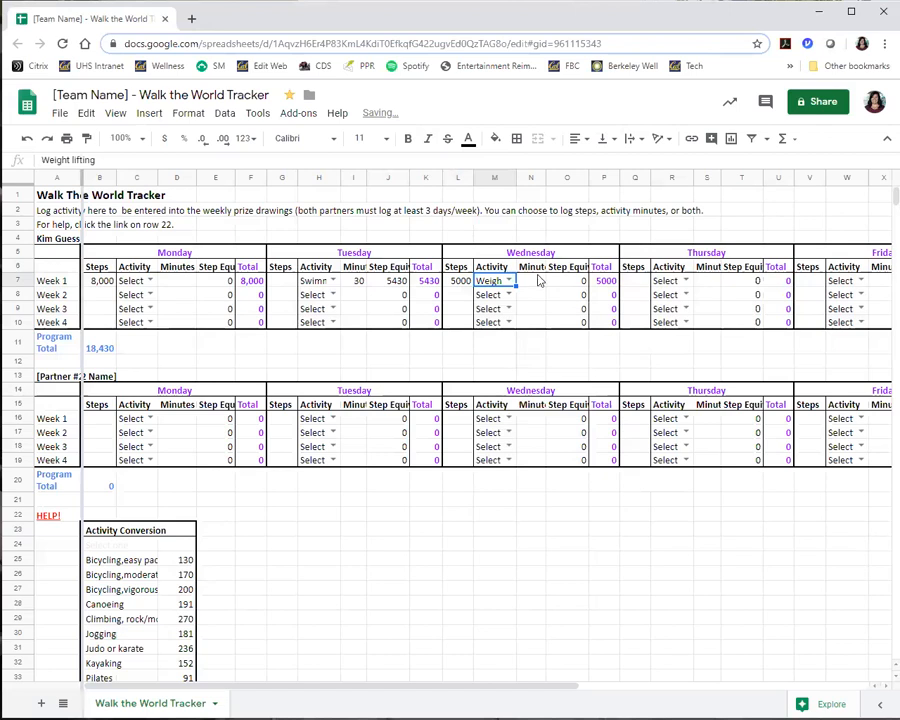
pyautogui.click(531, 281)
pyautogui.write('30')
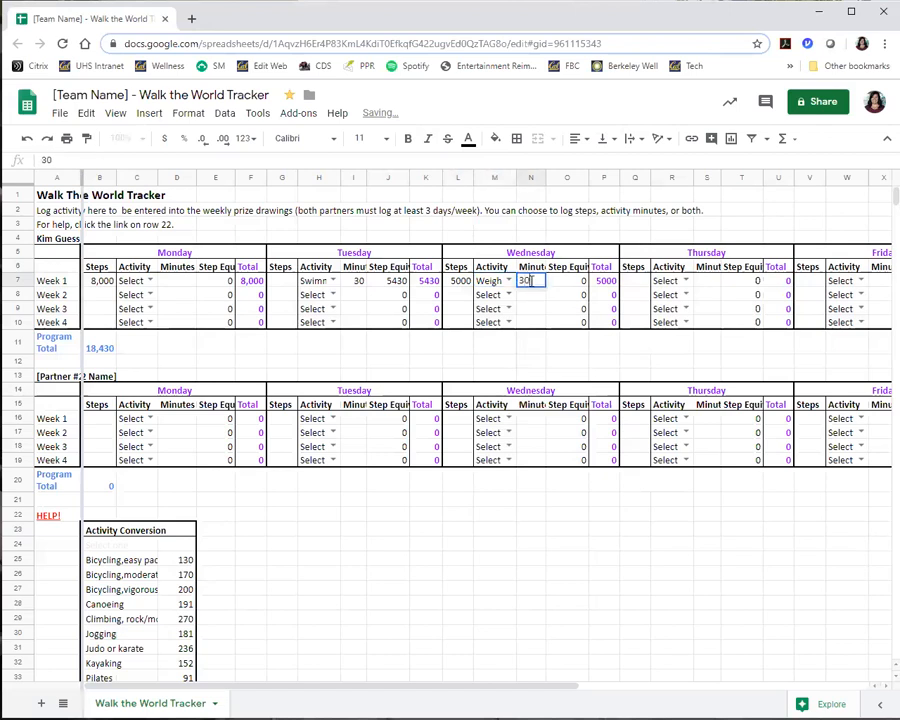
pyautogui.click(578, 287)
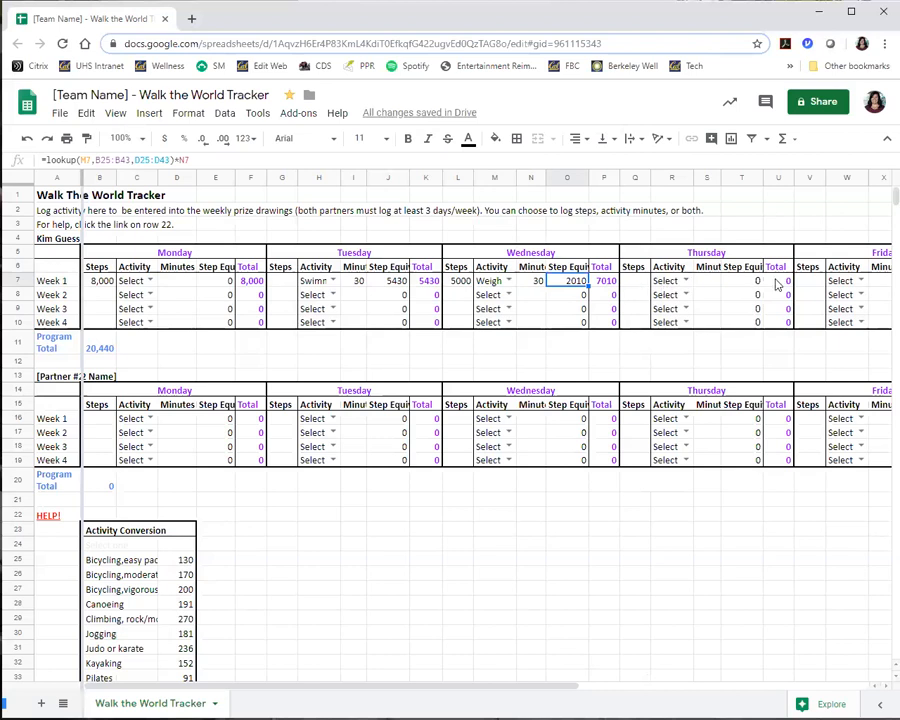
# Log 40 minutes of "Bicycling,moderate pace" for the first partner's Week 1 Thursday.
pyautogui.click(686, 281)
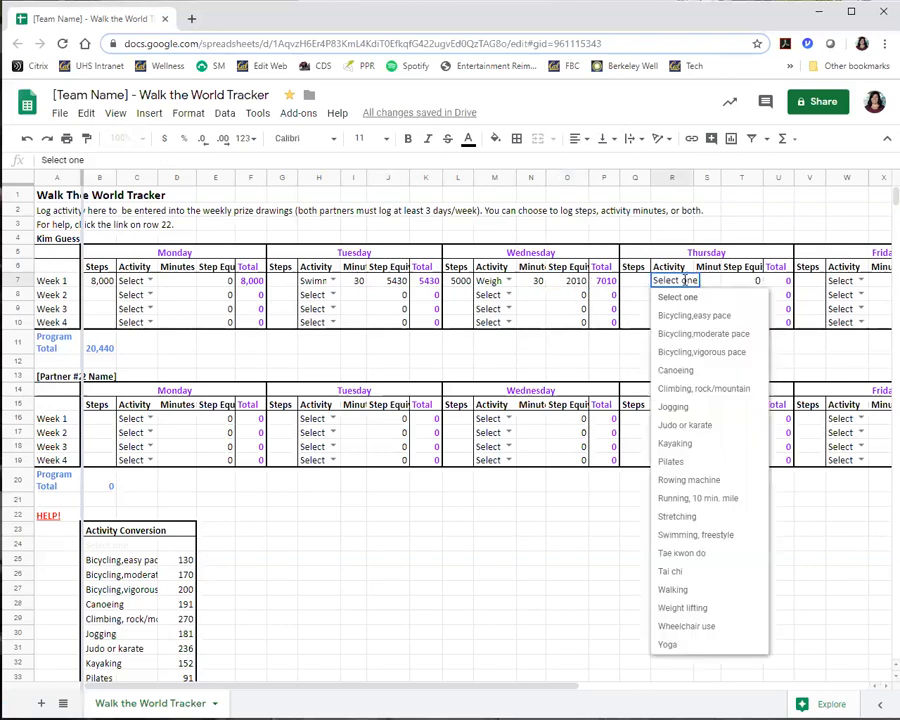
pyautogui.click(700, 336)
pyautogui.click(709, 284)
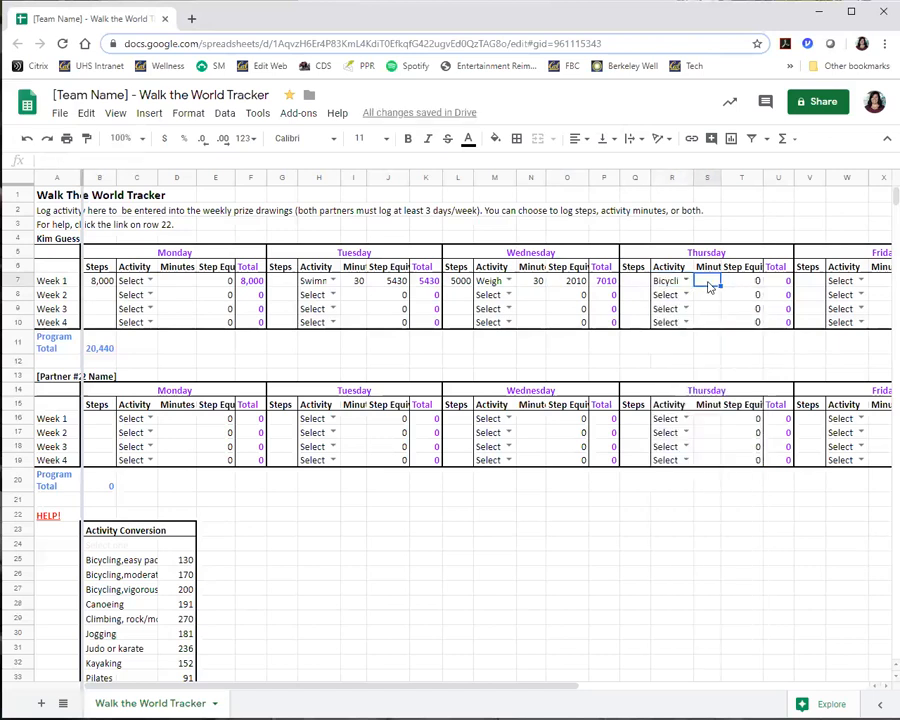
pyautogui.write('40')
pyautogui.press('Tab')
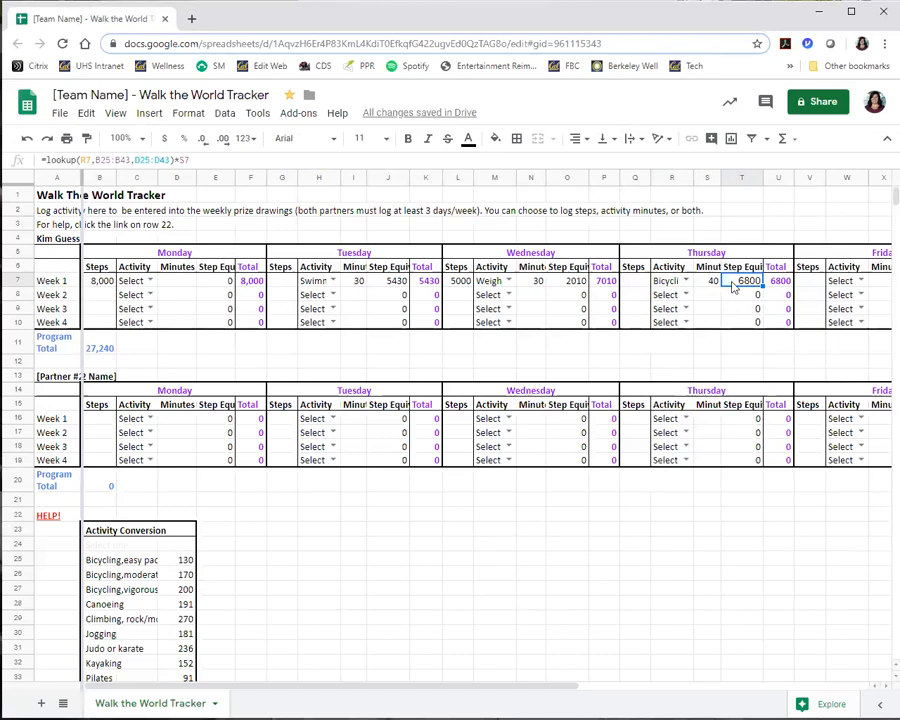
# Convert 20 minutes of Stretching in the first partner's Week 2 Thursday row and check its rate in the Activity Conversion chart.
pyautogui.click(685, 296)
pyautogui.click(685, 296)
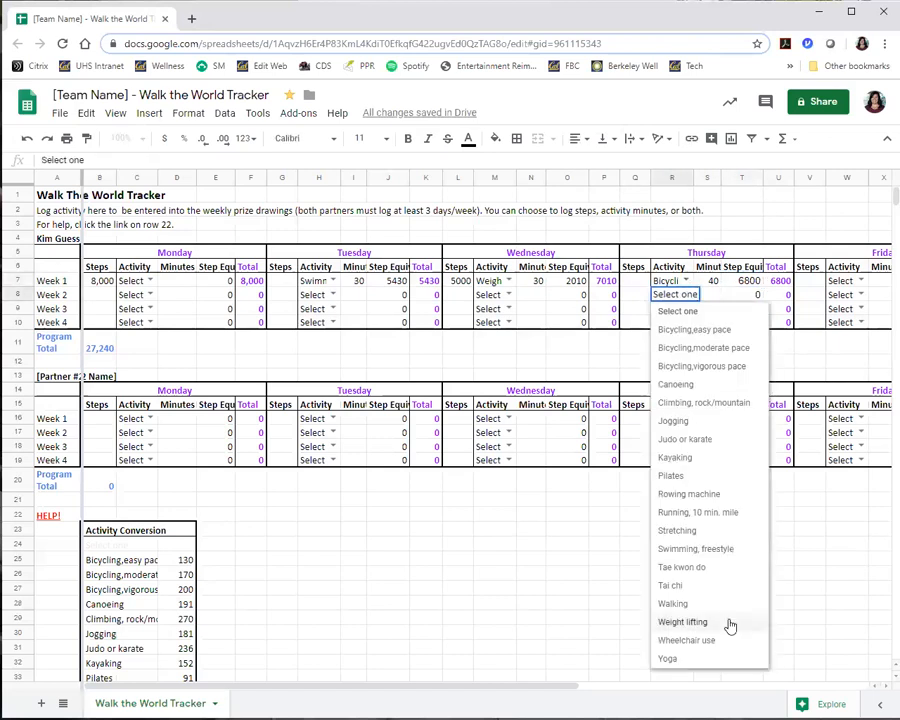
pyautogui.click(690, 530)
pyautogui.click(712, 299)
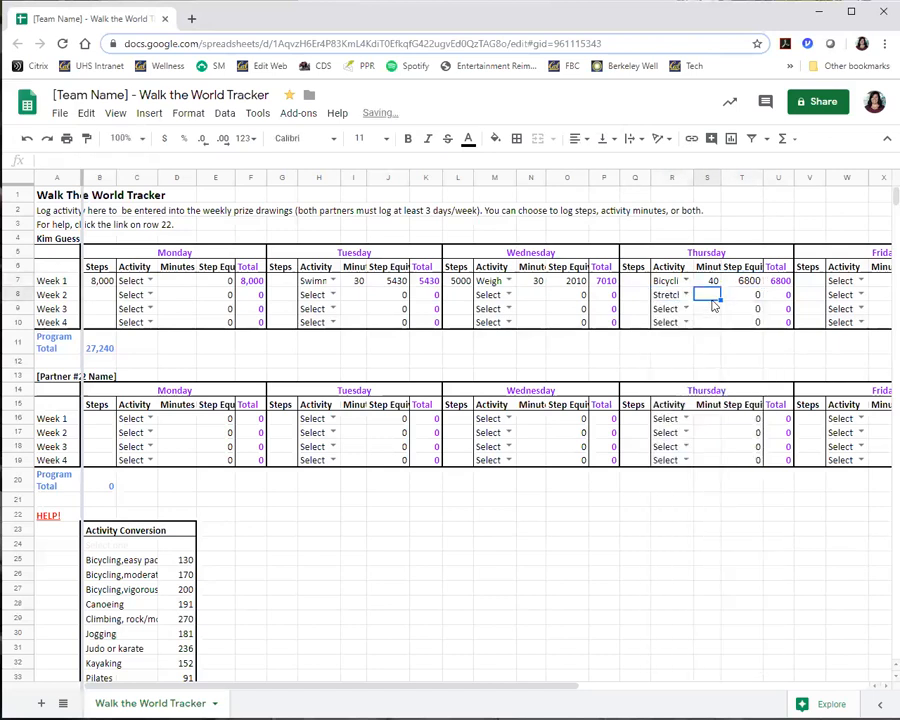
pyautogui.write('20')
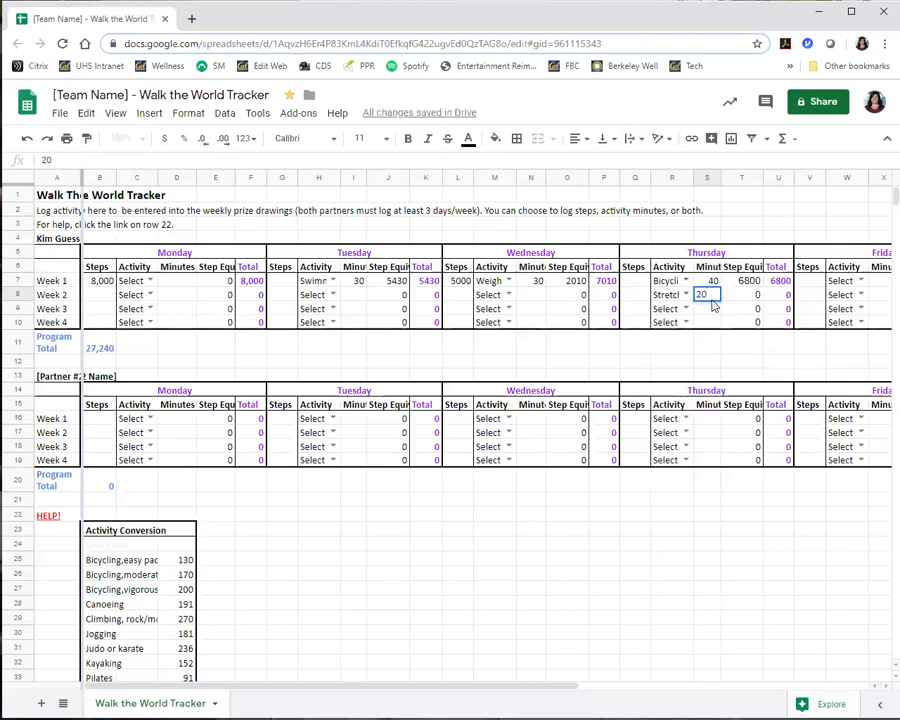
pyautogui.press('Tab')
pyautogui.scroll(-3, 400, 520)
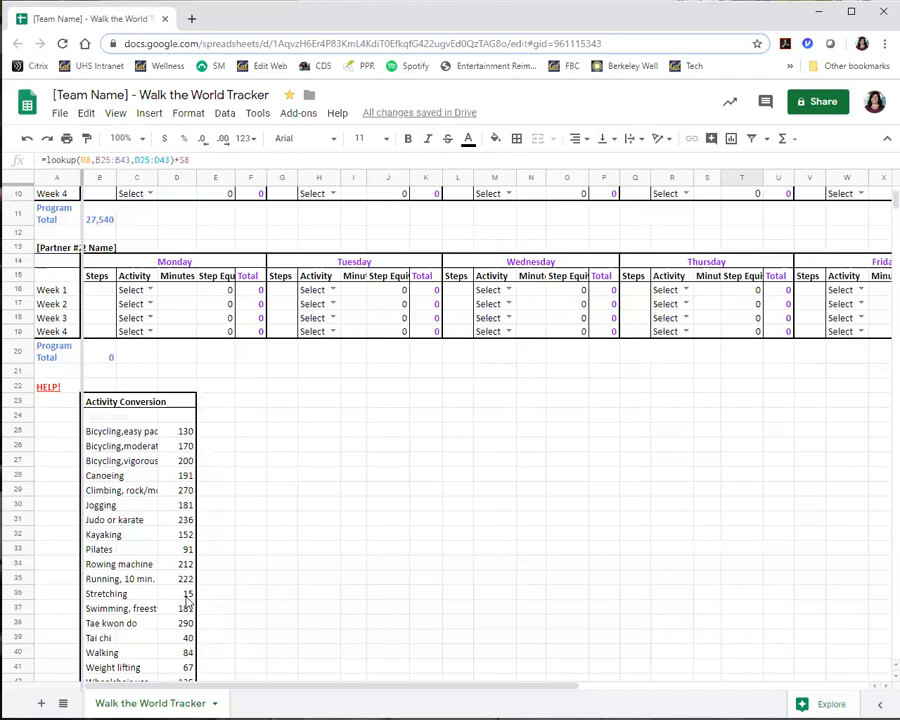
pyautogui.scroll(3, 700, 450)
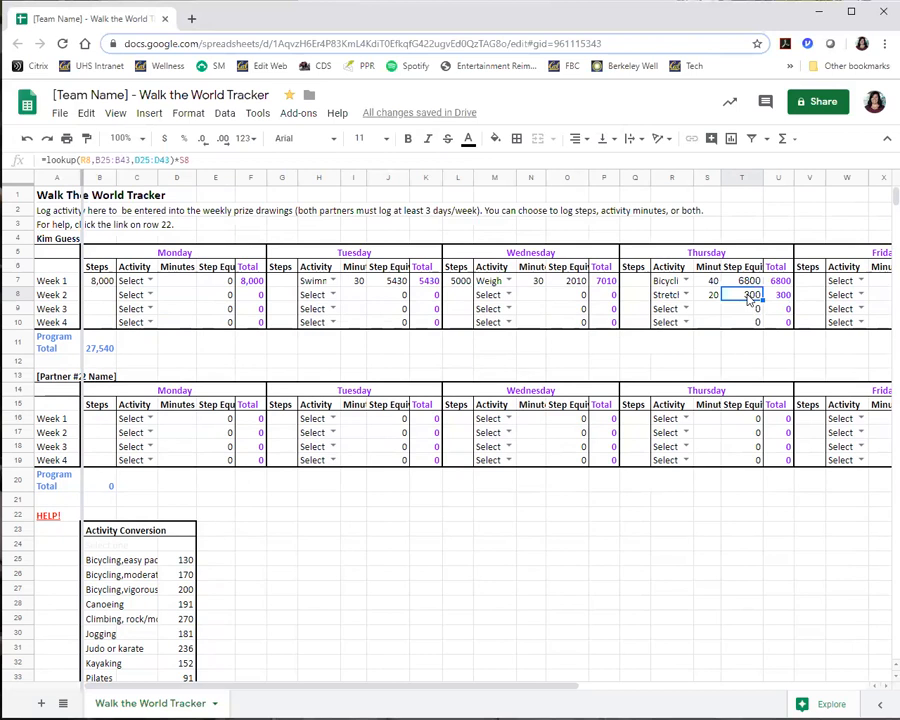
# Enter 300 steps for the first partner's Week 1 Thursday and clear the Stretching activity and minutes from Week 2 Thursday.
pyautogui.click(635, 281)
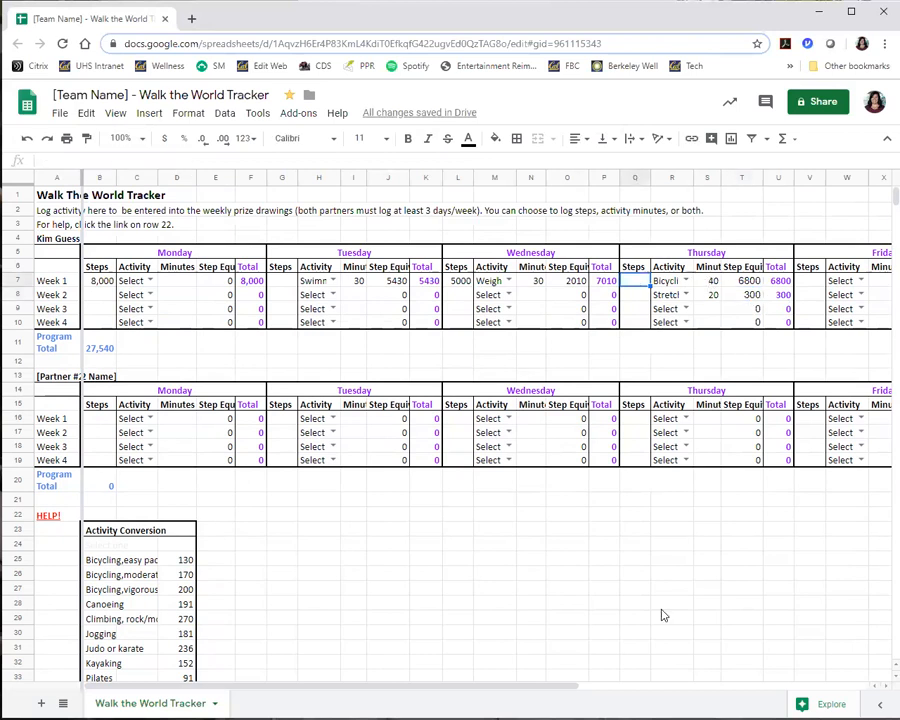
pyautogui.write('300')
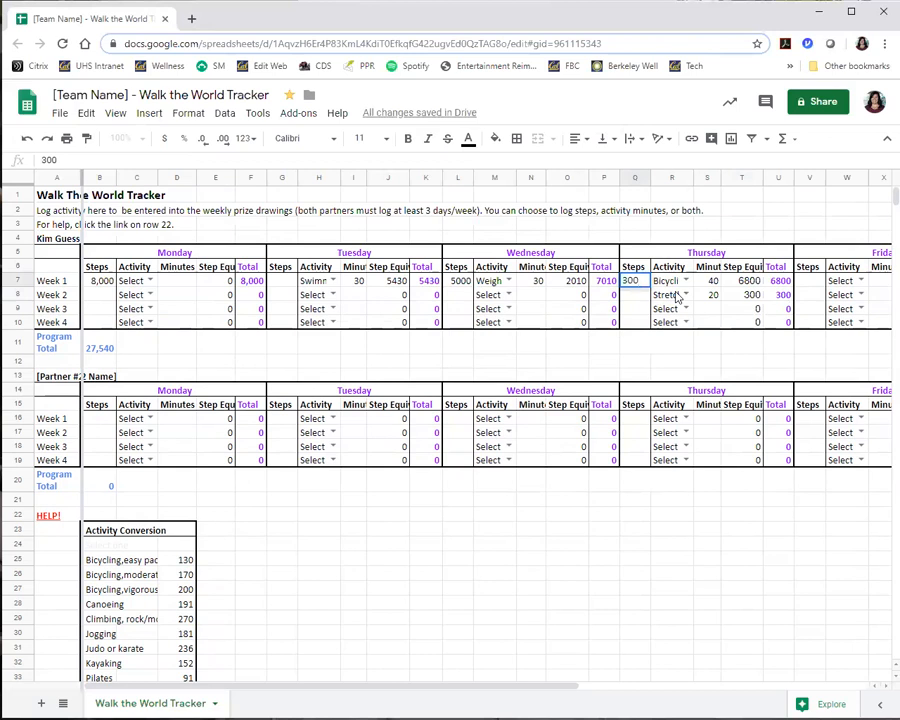
pyautogui.click(686, 294)
pyautogui.click(685, 294)
pyautogui.click(685, 294)
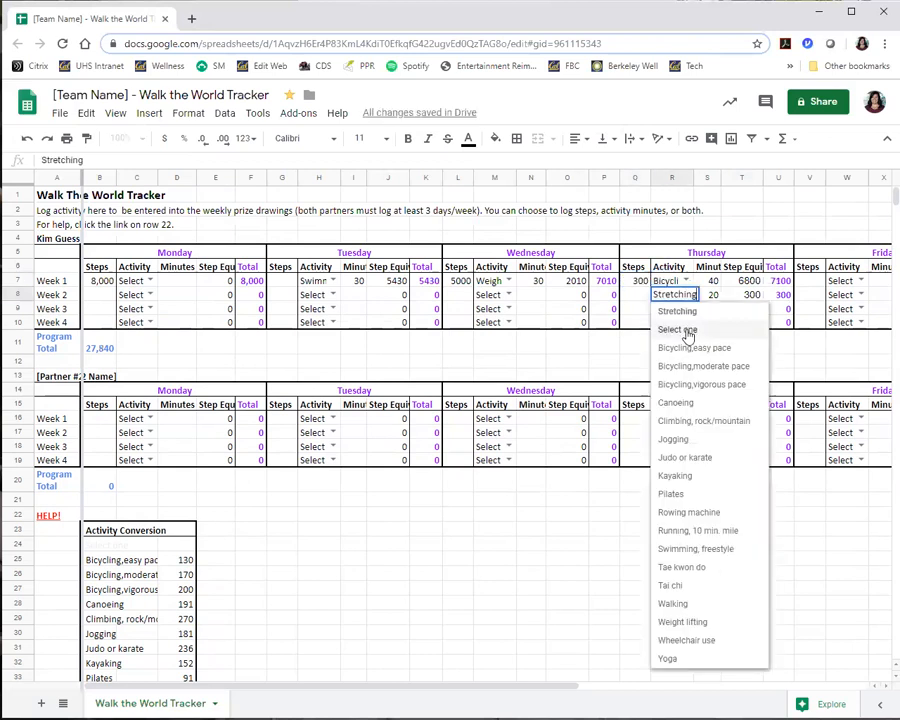
pyautogui.click(688, 330)
pyautogui.click(712, 295)
pyautogui.press('Delete')
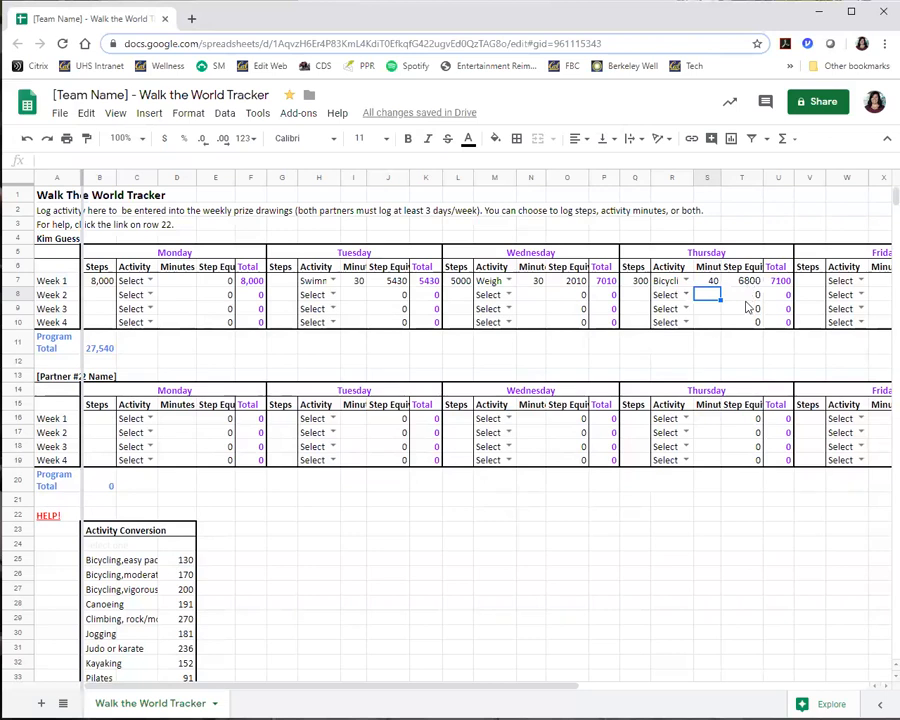
# Set the first partner's Week 1 Thursday steps to 2300.
pyautogui.click(636, 281)
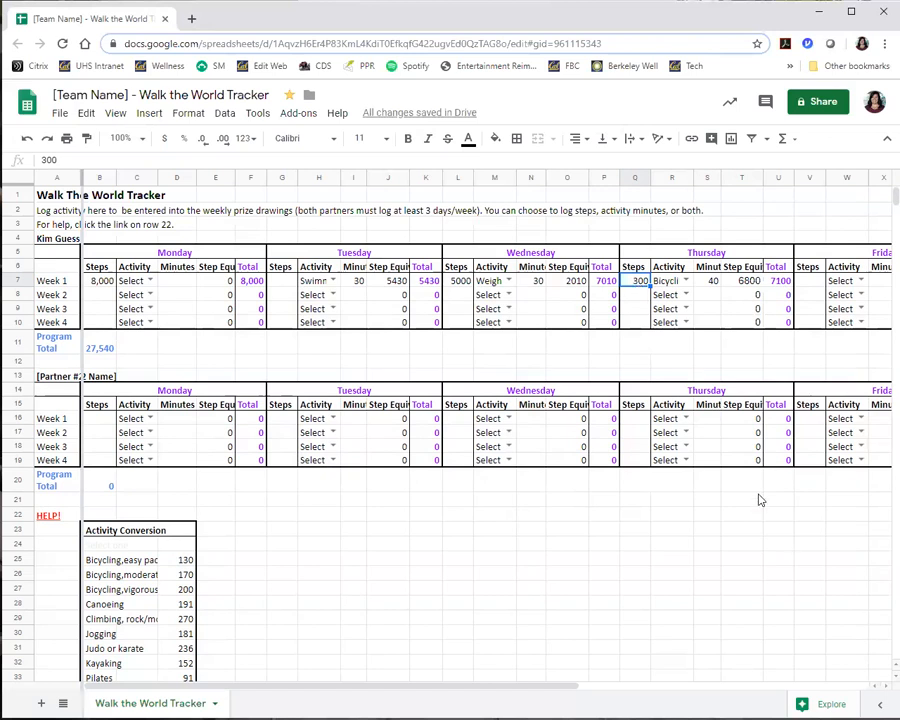
pyautogui.write('2300')
pyautogui.press('Return')
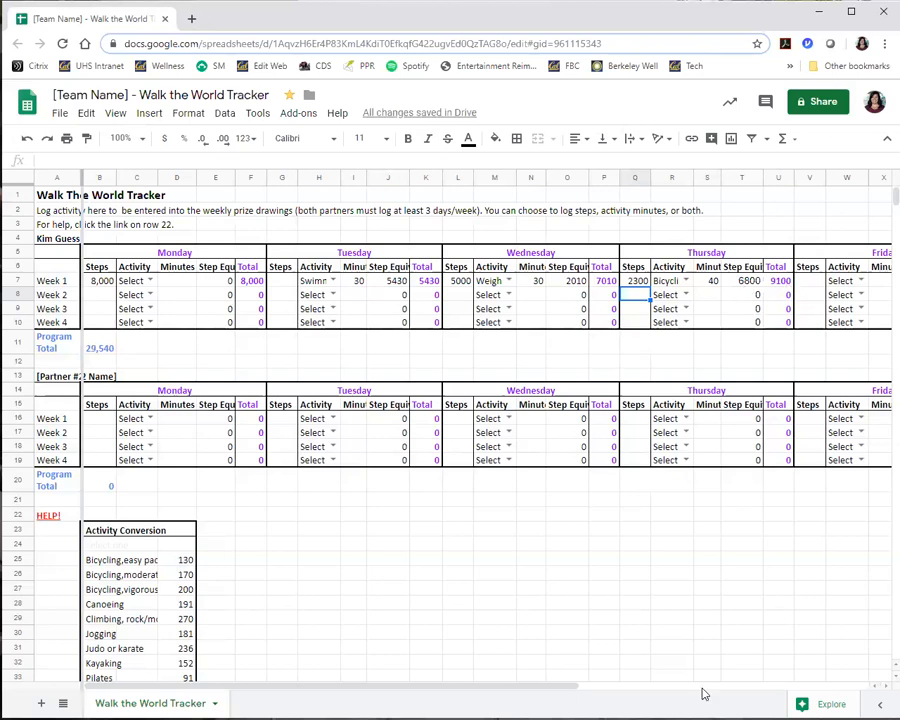
# Look through the activity options for the first partner's Week 1 Saturday without choosing one.
pyautogui.moveTo(532, 688); pyautogui.dragTo(823, 677)
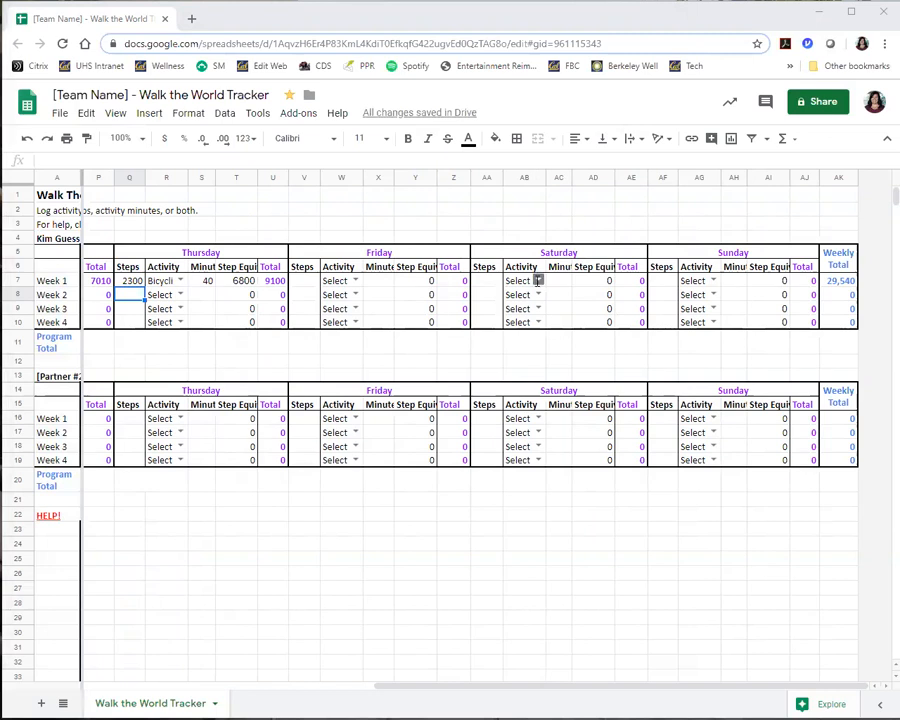
pyautogui.doubleClick(537, 281)
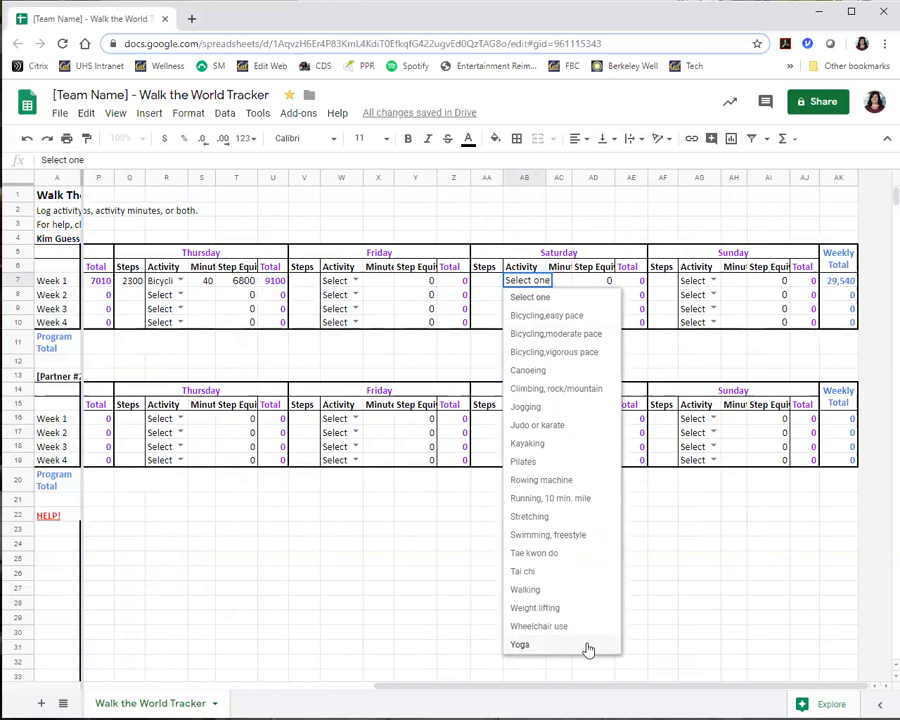
pyautogui.click(413, 515)
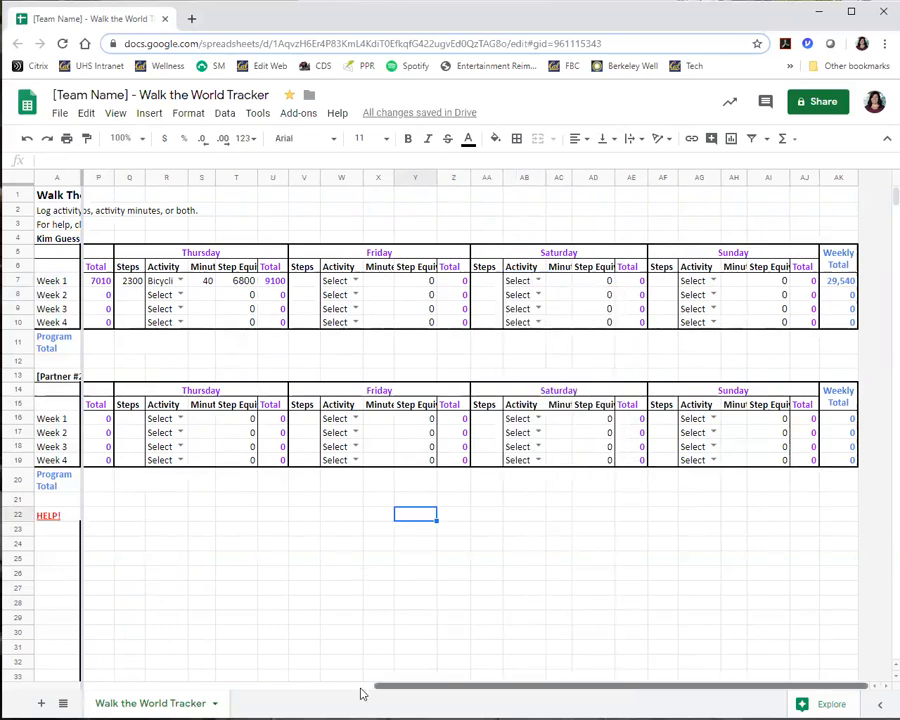
# Open the conversion_chart.pdf source linked below the Activity Conversion chart and review the steps per minute for more activities.
pyautogui.hscroll(-5, 362, 693)
pyautogui.scroll(-1, 115, 545)
pyautogui.scroll(-2, 118, 545)
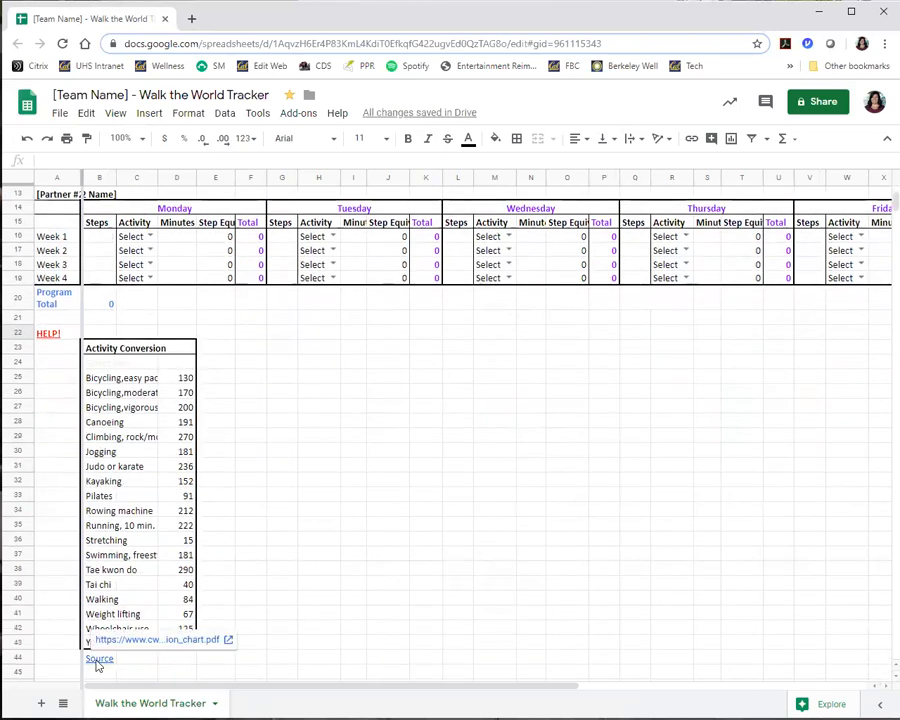
pyautogui.click(97, 662)
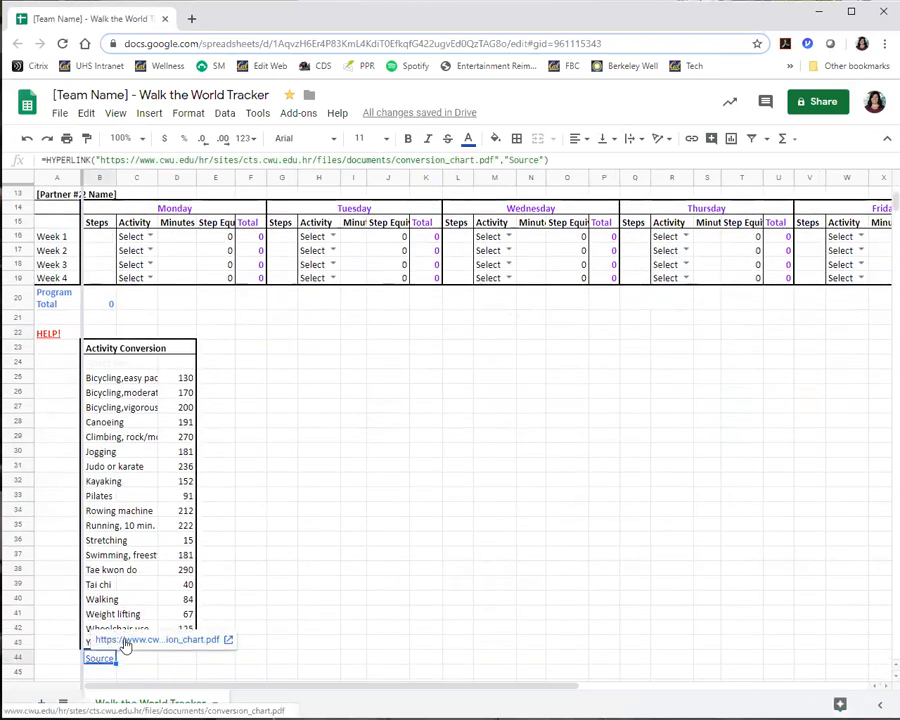
pyautogui.click(125, 642)
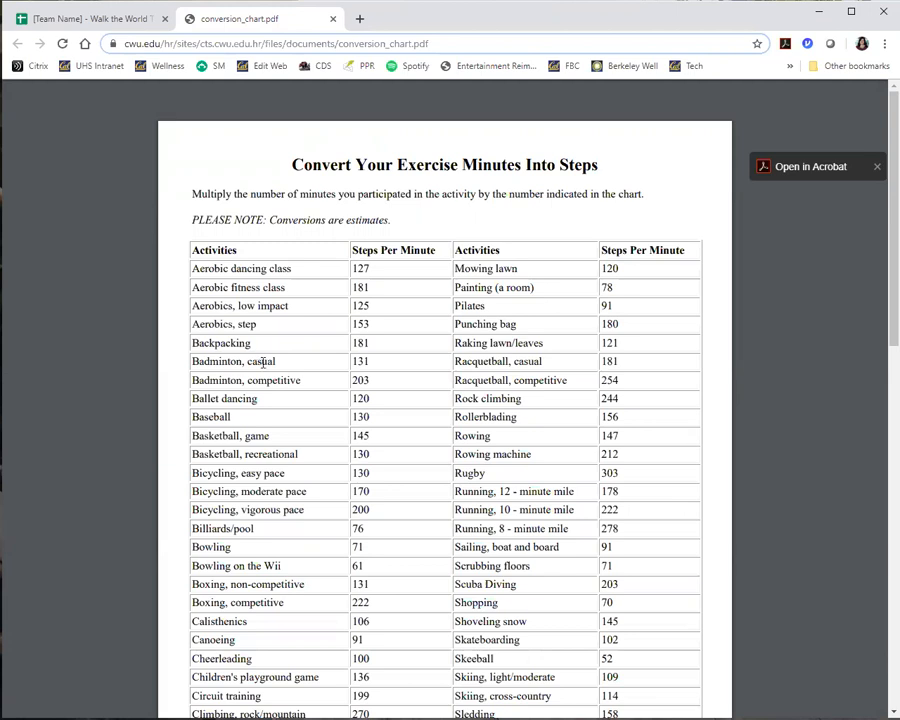
pyautogui.scroll(-3, 275, 455)
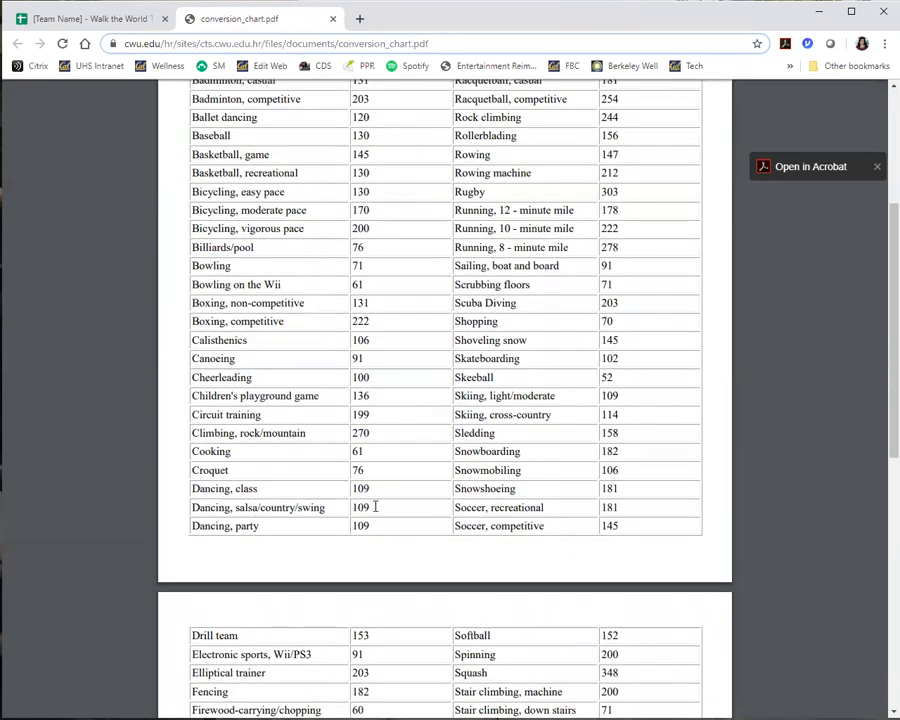
# Return to the tracker and multiply 180 by 109 in Calculator to convert the activity minutes to steps.
pyautogui.click(92, 22)
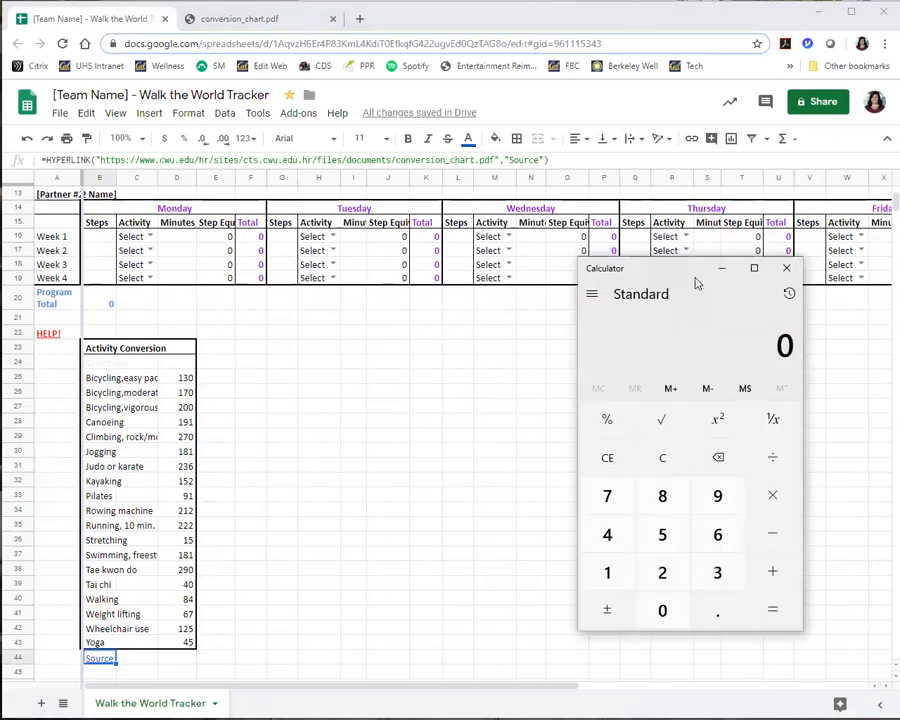
pyautogui.click(729, 576)
pyautogui.click(774, 500)
pyautogui.write('180')
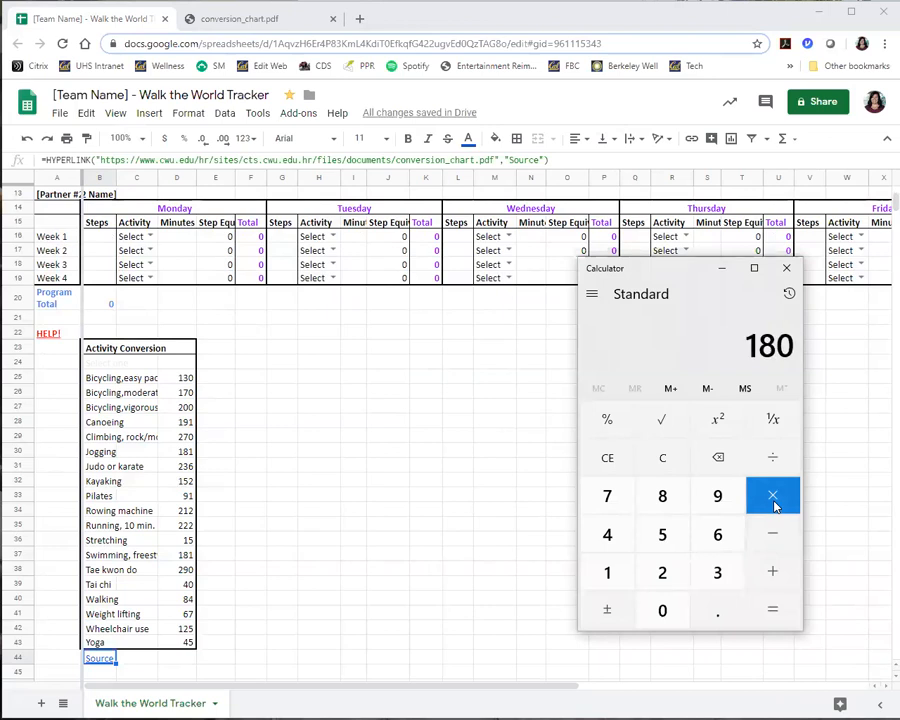
pyautogui.click(775, 505)
pyautogui.write('109')
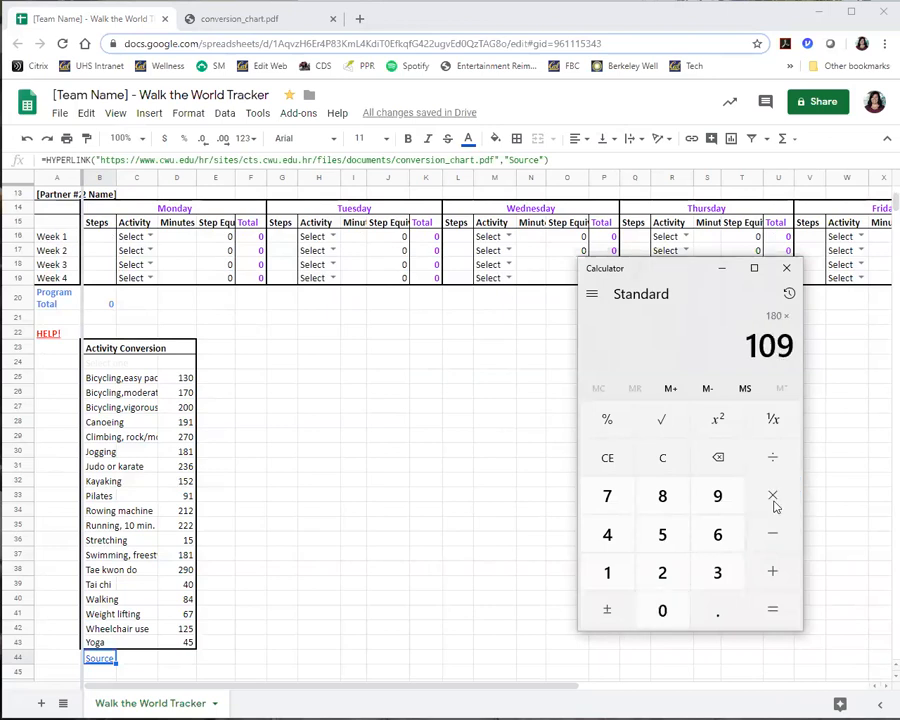
pyautogui.press('Return')
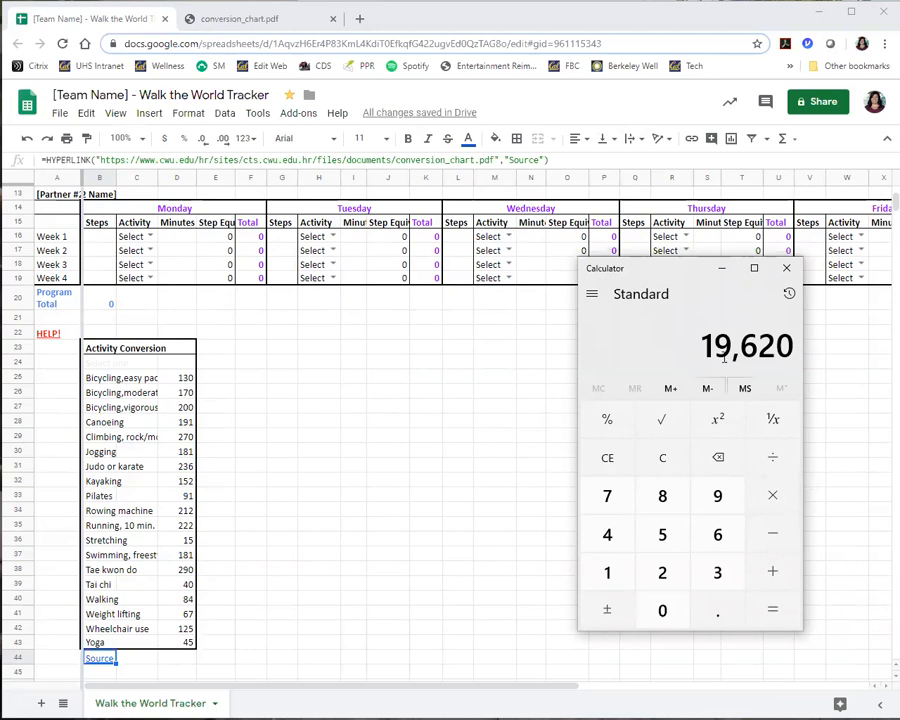
pyautogui.click(722, 268)
# Log 19620 steps for the first partner's Week 1 Saturday.
pyautogui.scroll(3, 846, 348)
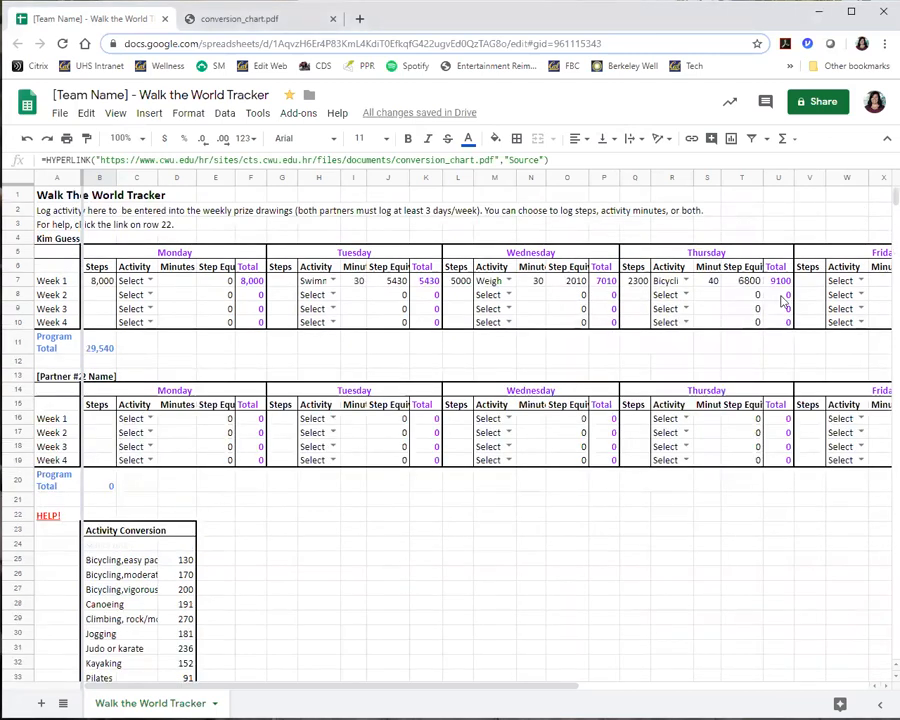
pyautogui.moveTo(500, 686); pyautogui.dragTo(802, 676)
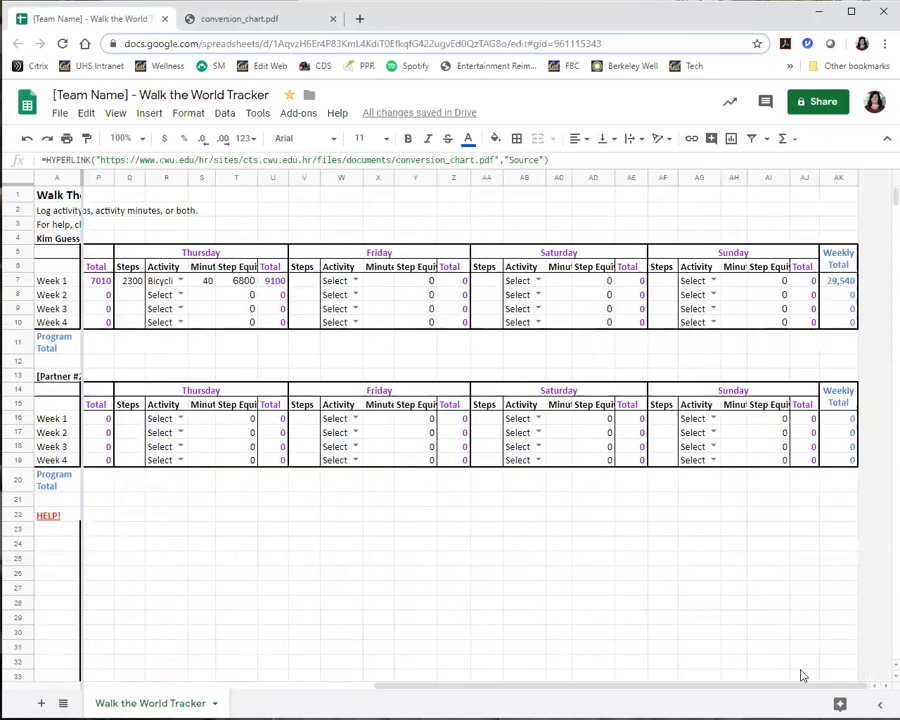
pyautogui.click(485, 284)
pyautogui.write('19620')
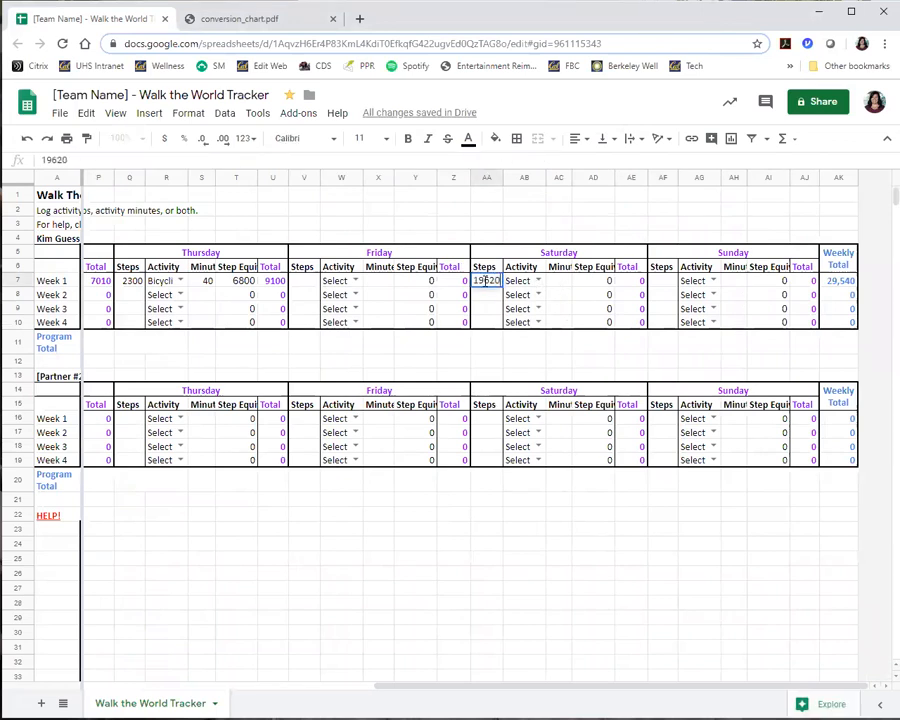
pyautogui.click(563, 287)
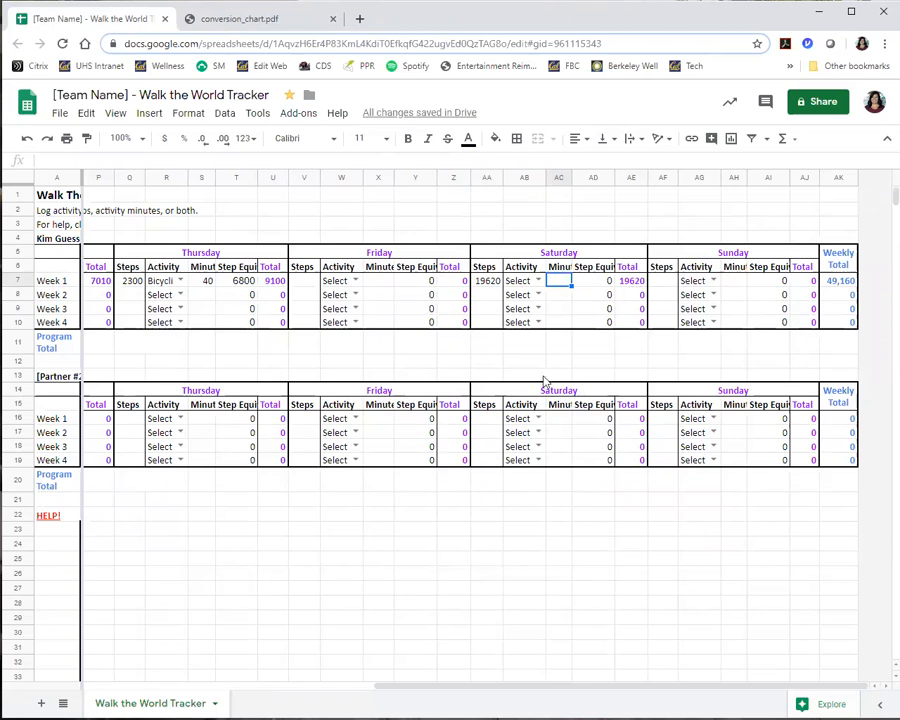
# Change the first partner's Week 1 Saturday steps to 21620.
pyautogui.click(480, 284)
pyautogui.moveTo(53, 160); pyautogui.dragTo(11, 163)
pyautogui.write('21')
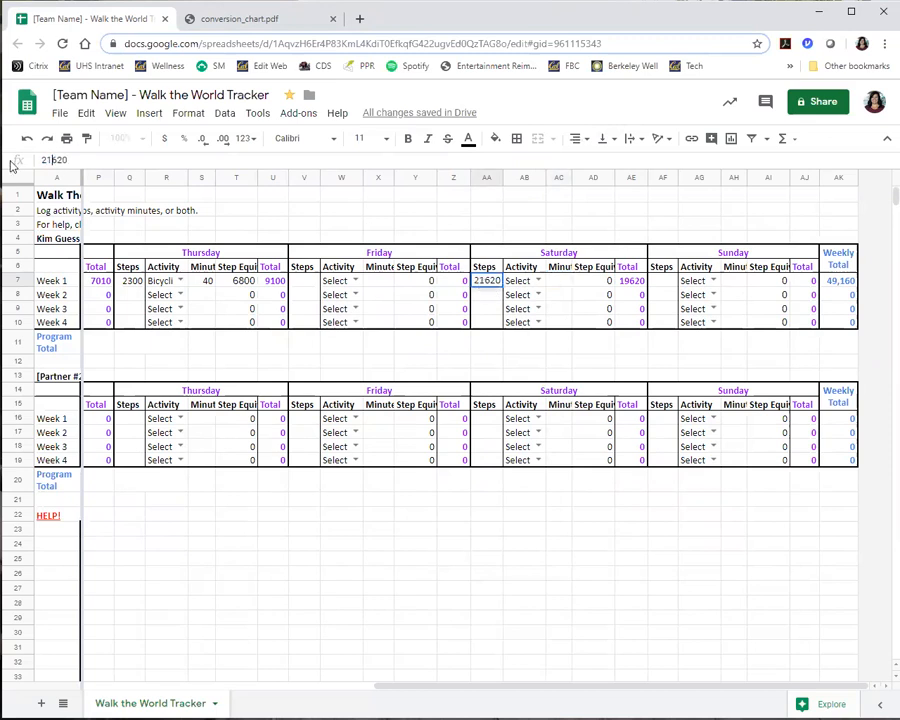
pyautogui.click(600, 344)
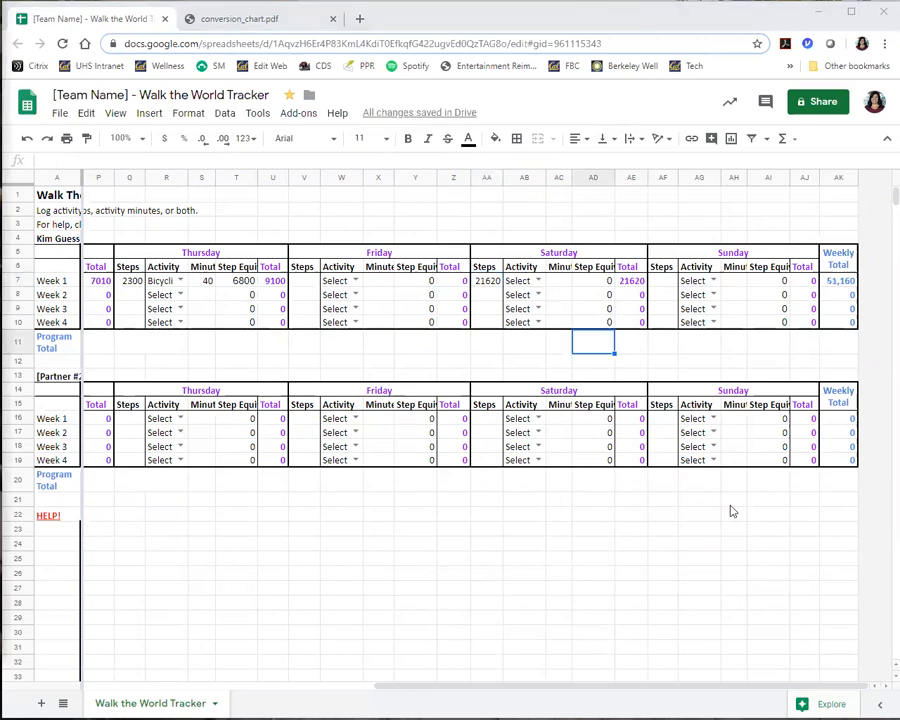
# Log 8000 steps for the first partner's Week 1 Sunday.
pyautogui.click(662, 281)
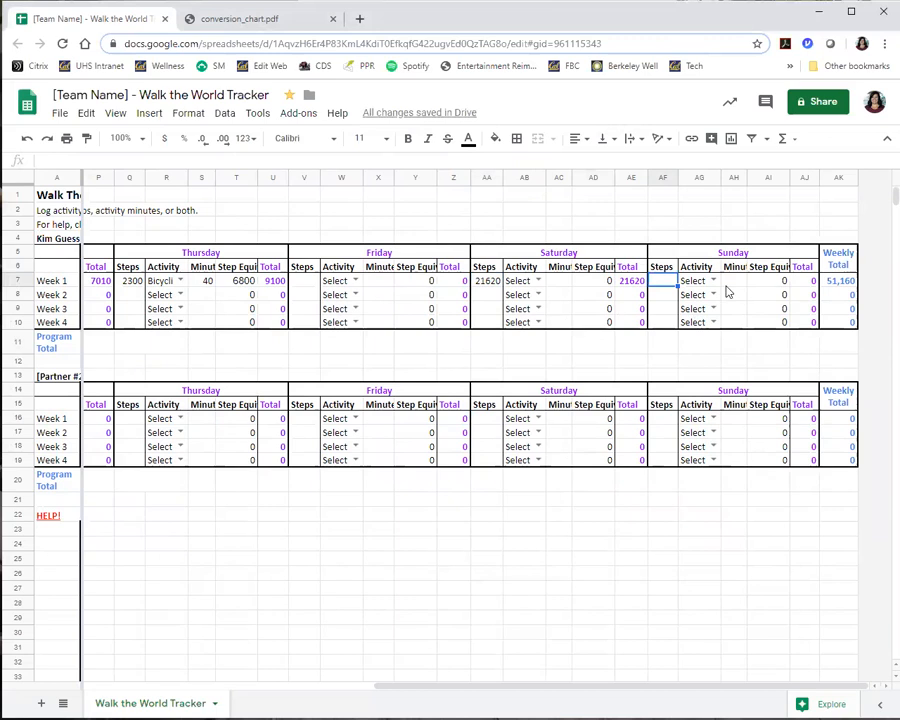
pyautogui.write('8000')
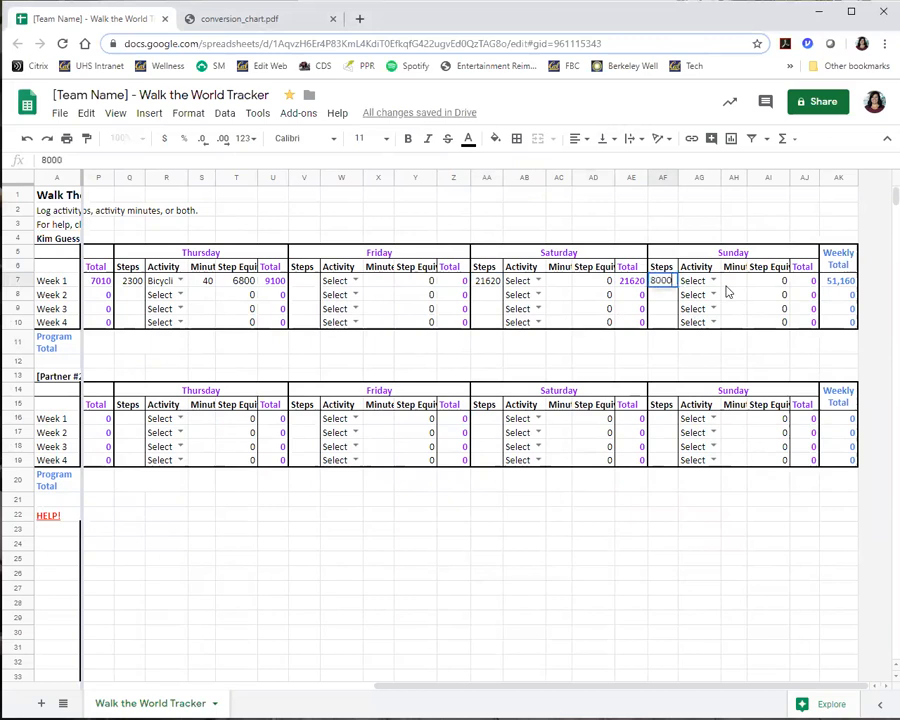
pyautogui.press('Tab')
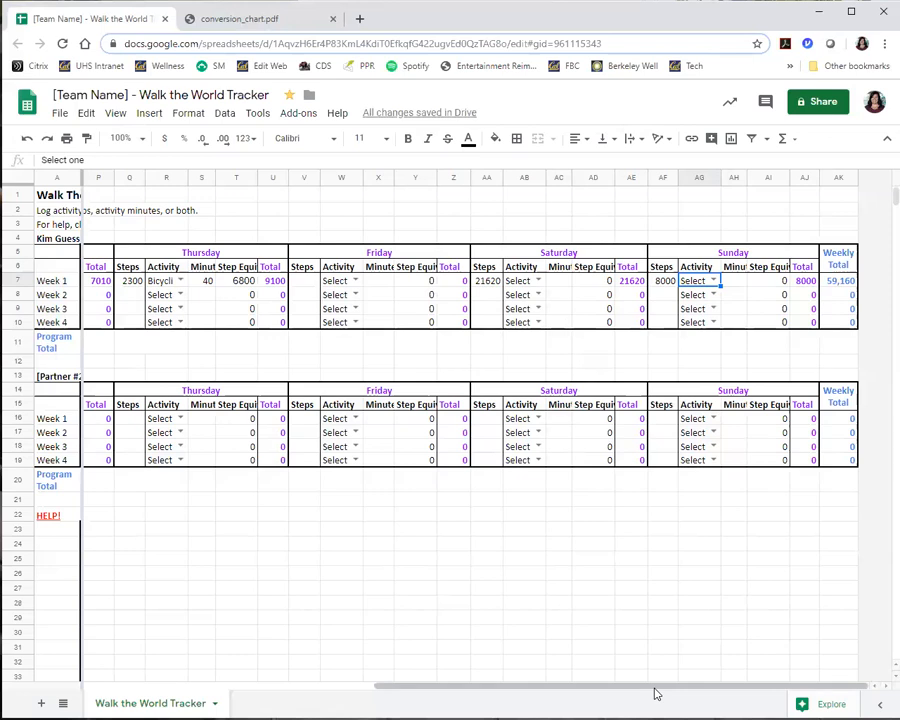
# Log 7000 steps for the first partner's Week 2 Monday and check the Weekly Total and Program Total.
pyautogui.moveTo(655, 693); pyautogui.dragTo(355, 690)
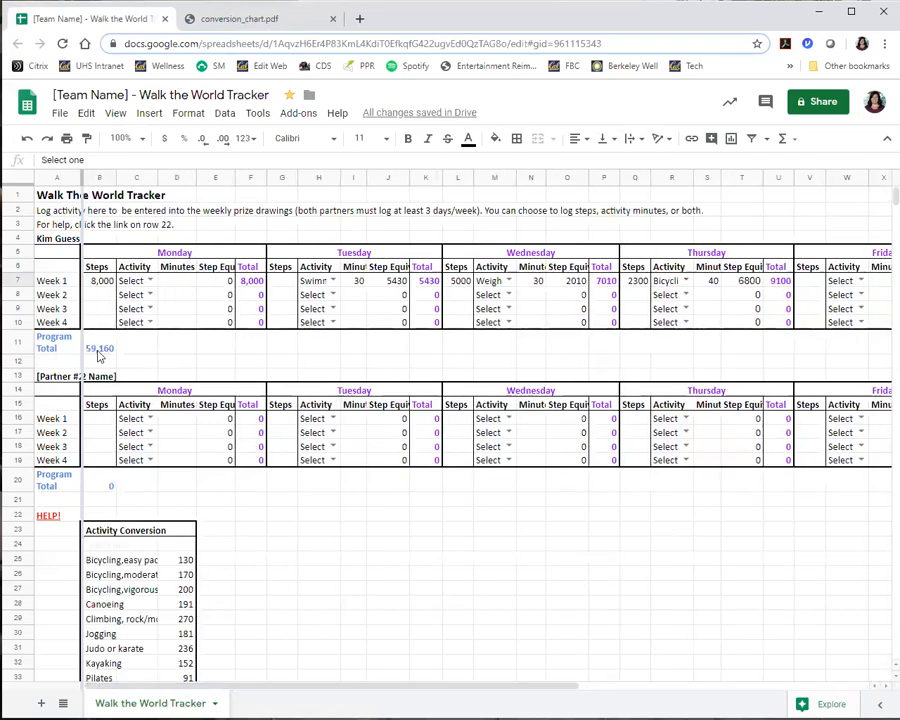
pyautogui.click(98, 297)
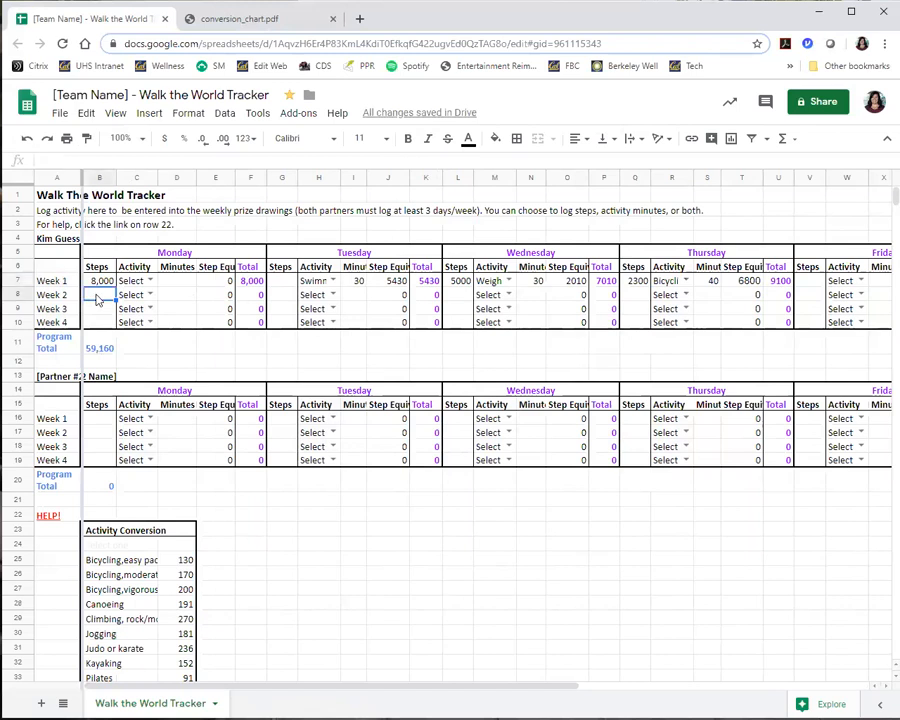
pyautogui.write('7000')
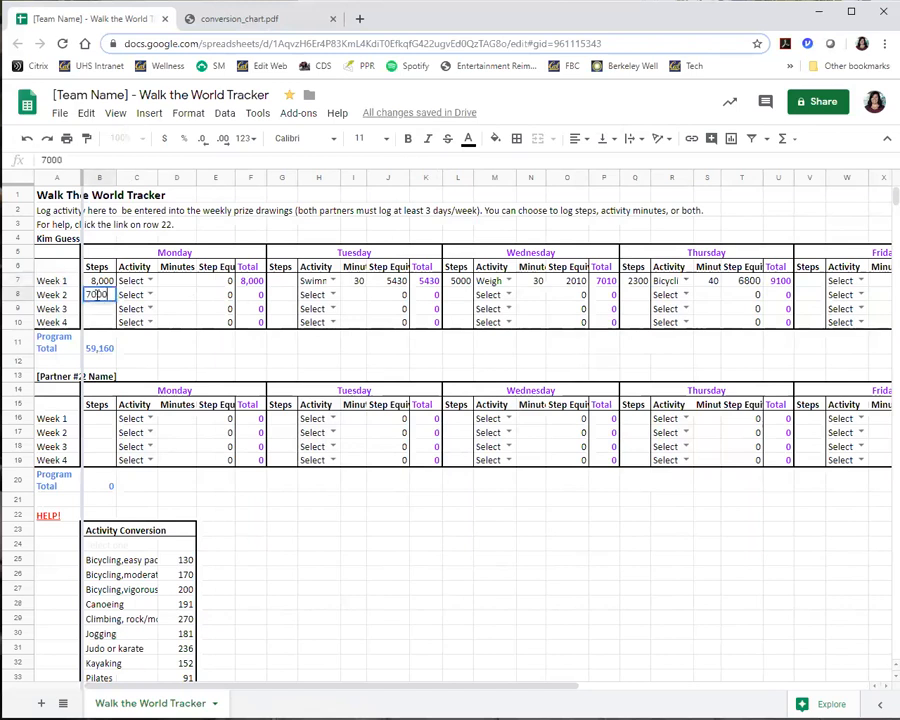
pyautogui.press('Tab')
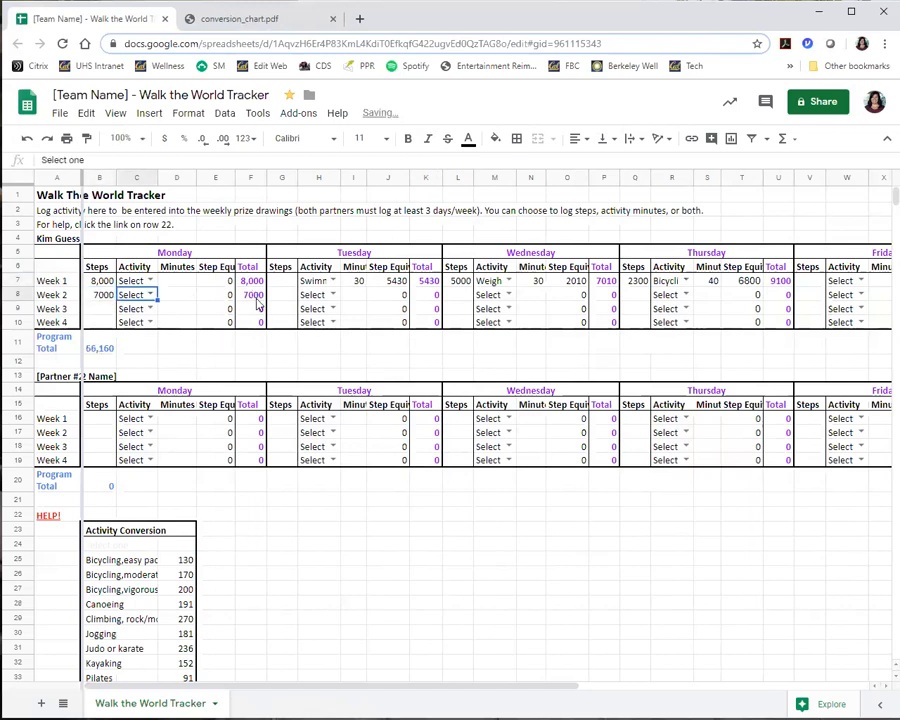
pyautogui.moveTo(542, 685); pyautogui.dragTo(877, 643)
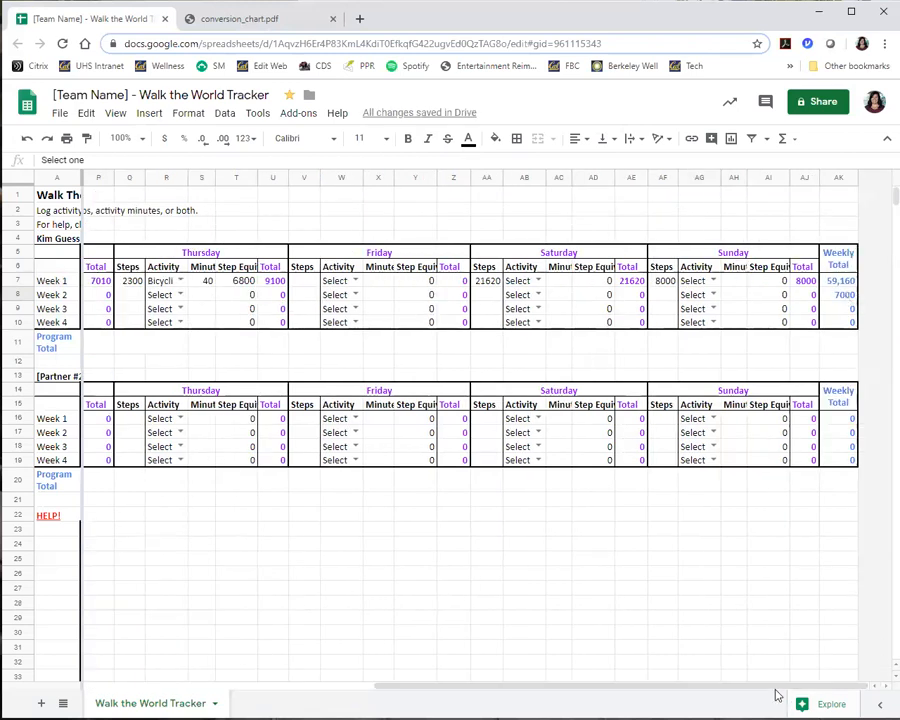
pyautogui.click(366, 692)
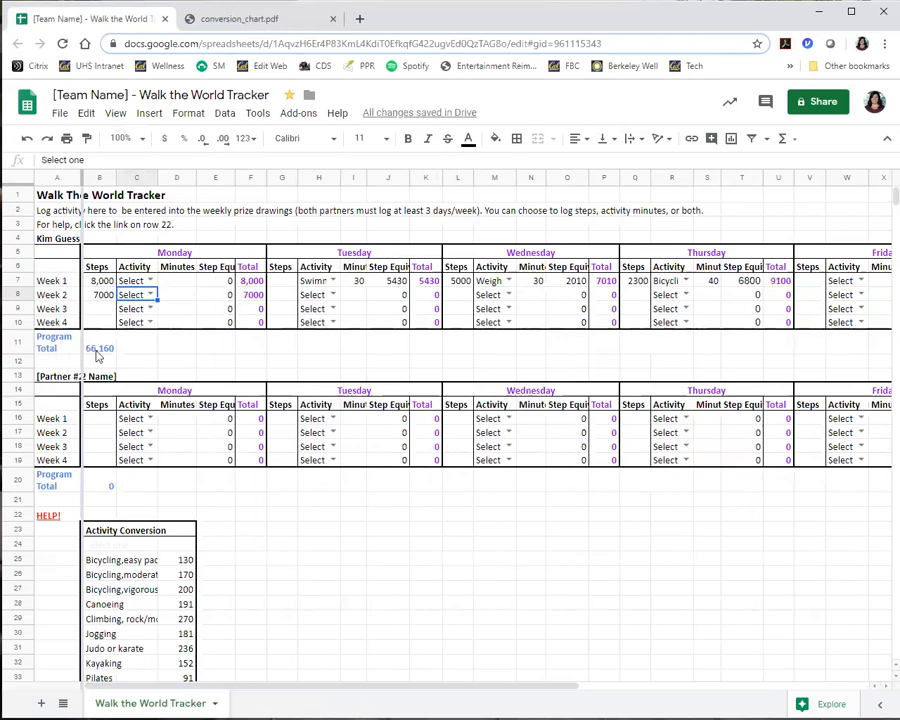